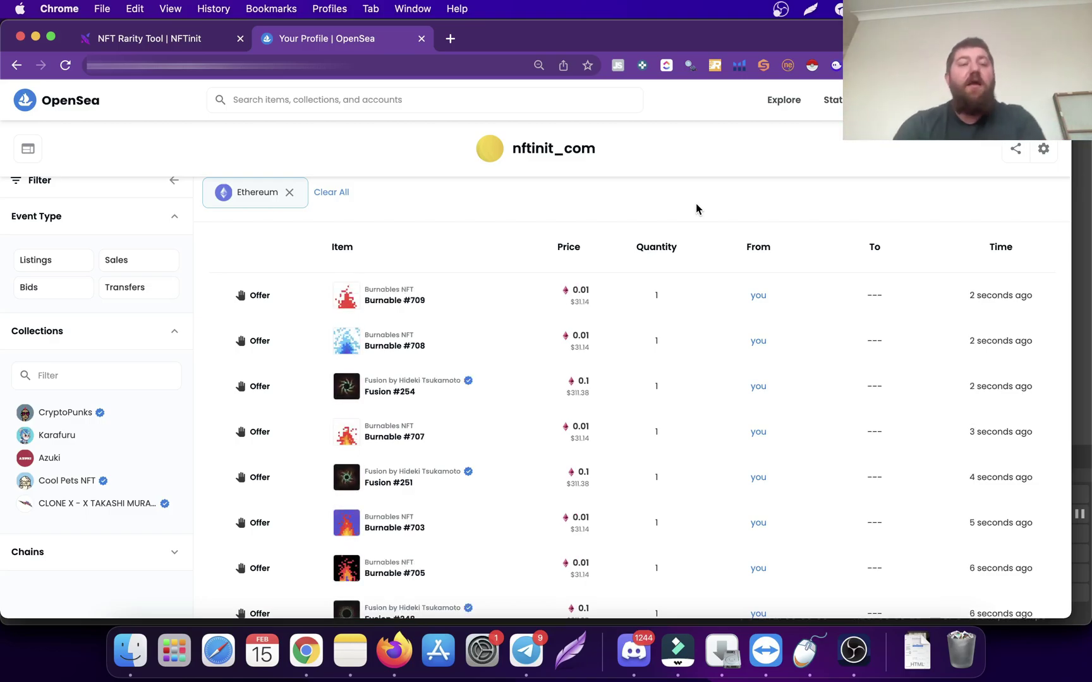
- In the NFT Rarity Tool, open the Kaiju Kingz ranking page from the collections table
left_click(145, 39)
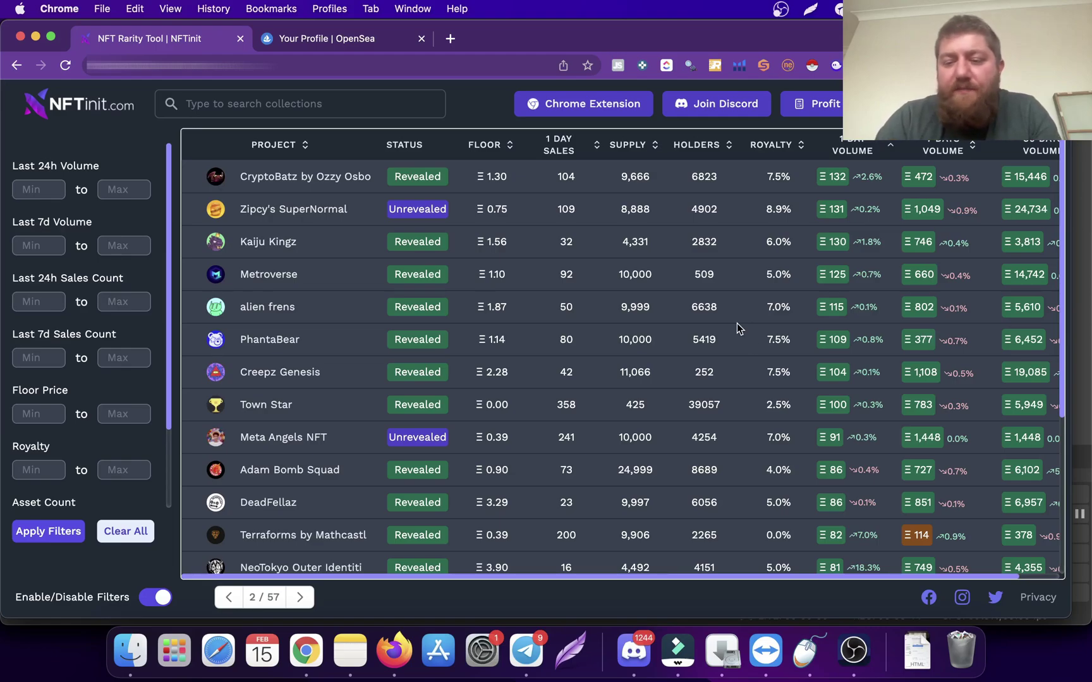
left_click(275, 244)
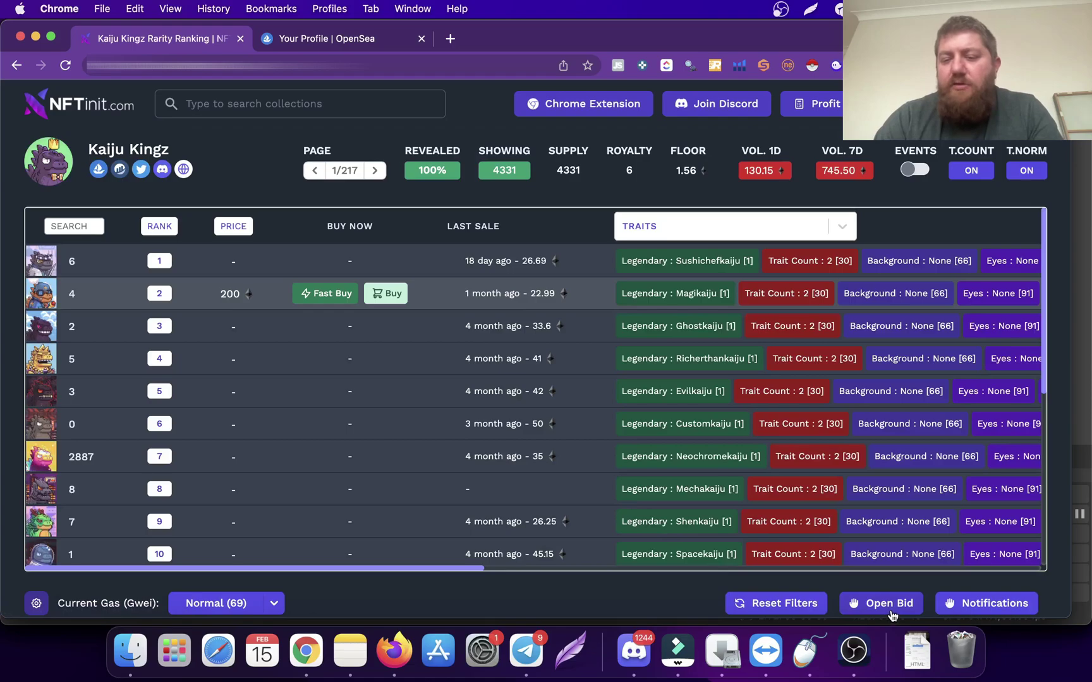
- Open the bulk bid panel, remove the preloaded Metroverse, and add Ninja Squad Official
left_click(889, 603)
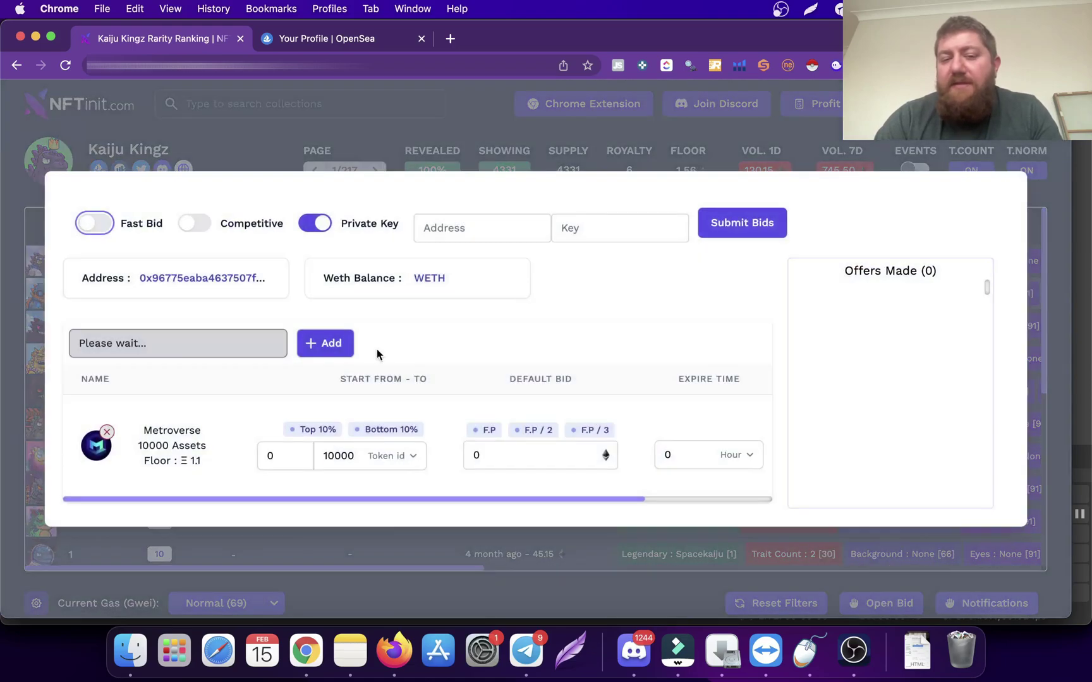
left_click(106, 432)
left_click(175, 351)
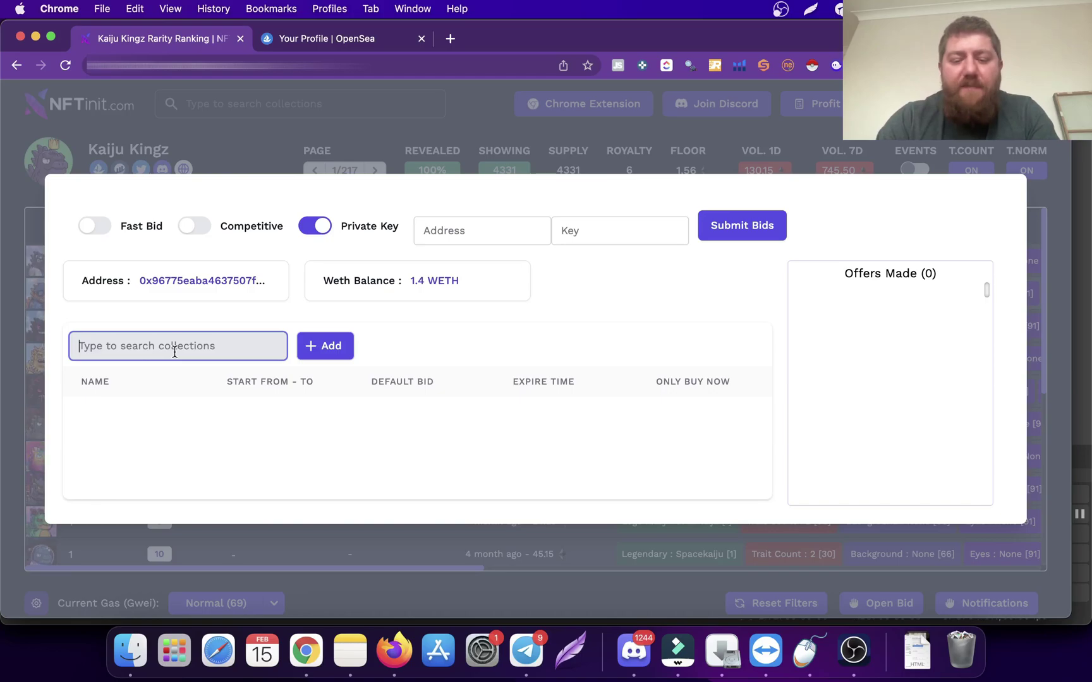
type("nin")
left_click(158, 375)
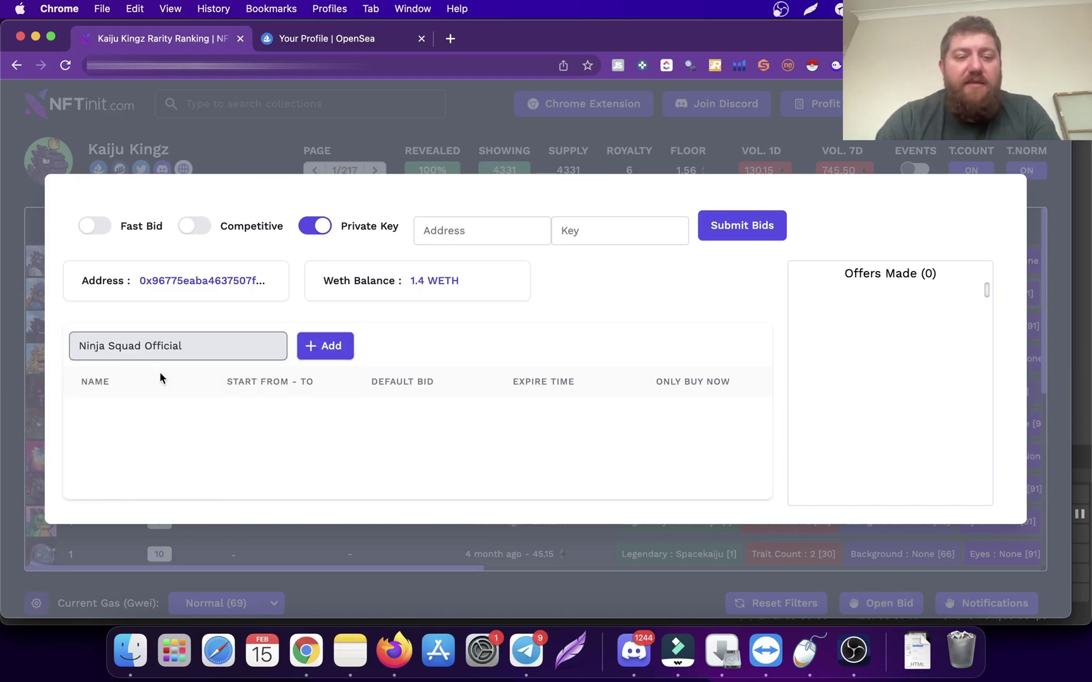
left_click(304, 344)
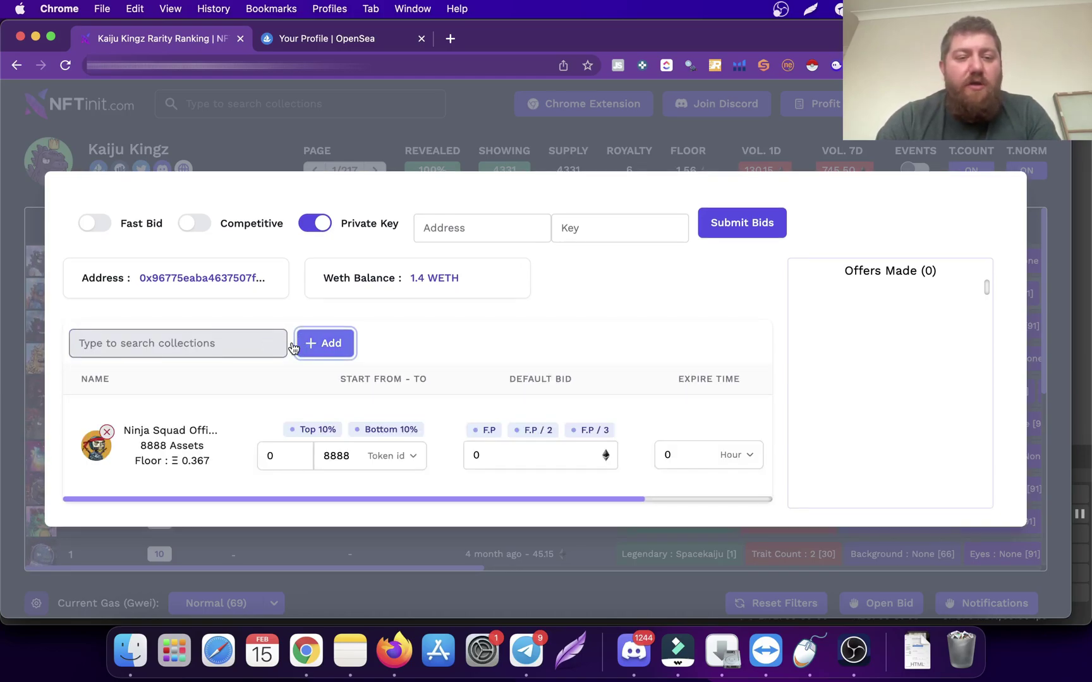
- Add Burnables NFT and Metroverse to the bid list
left_click(226, 350)
type("burn")
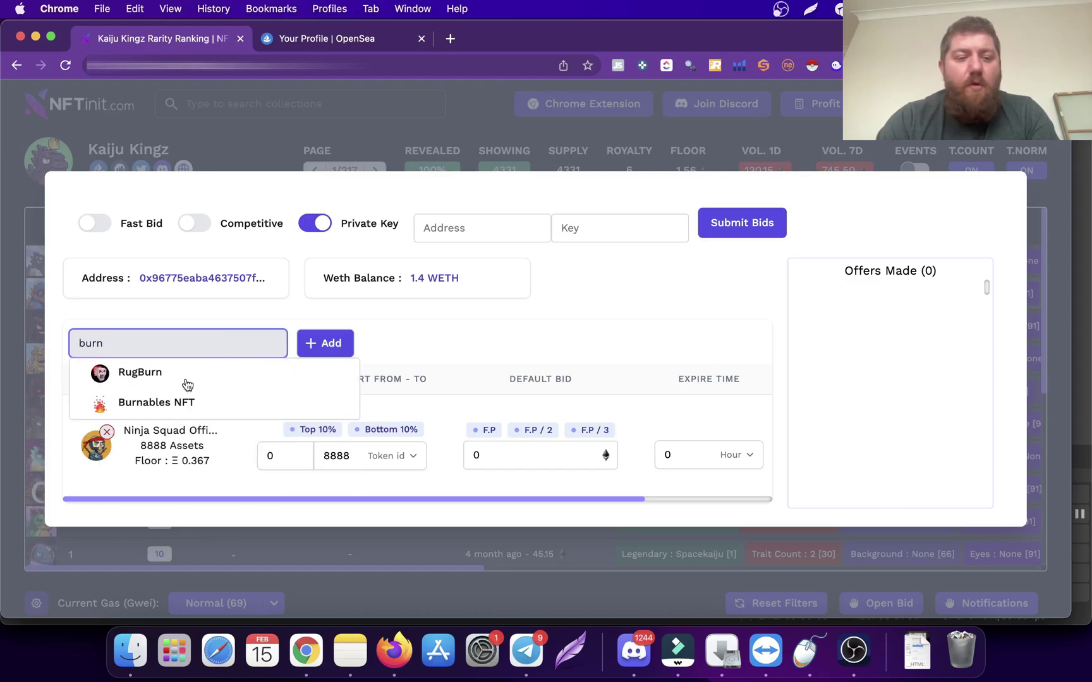
left_click(178, 408)
left_click(321, 341)
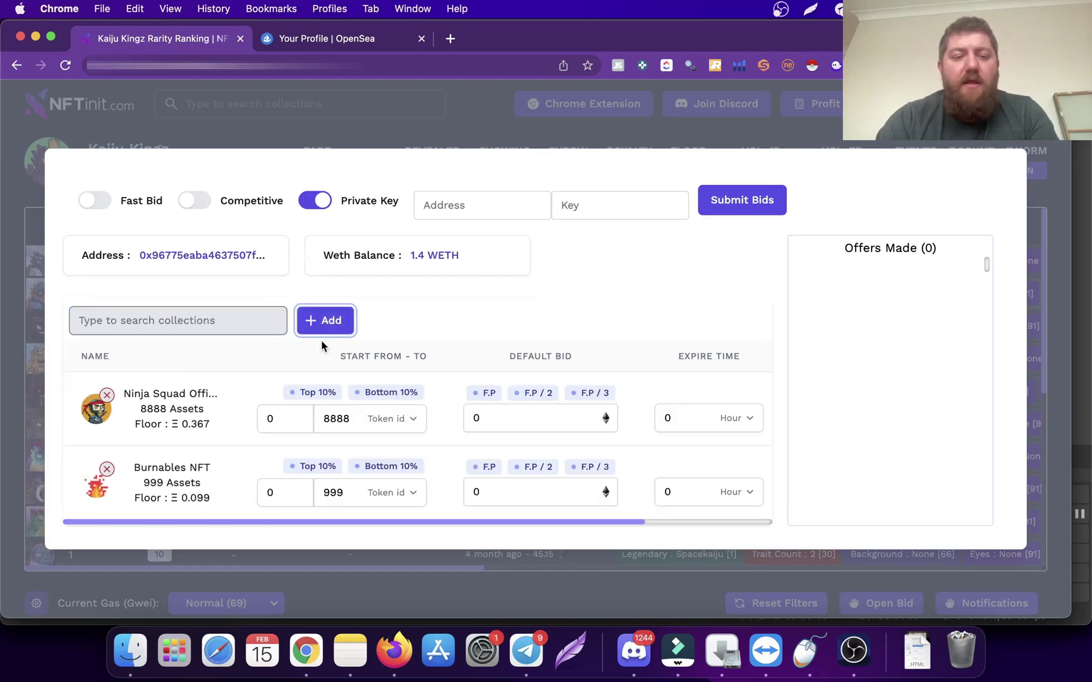
left_click(221, 334)
type("metro")
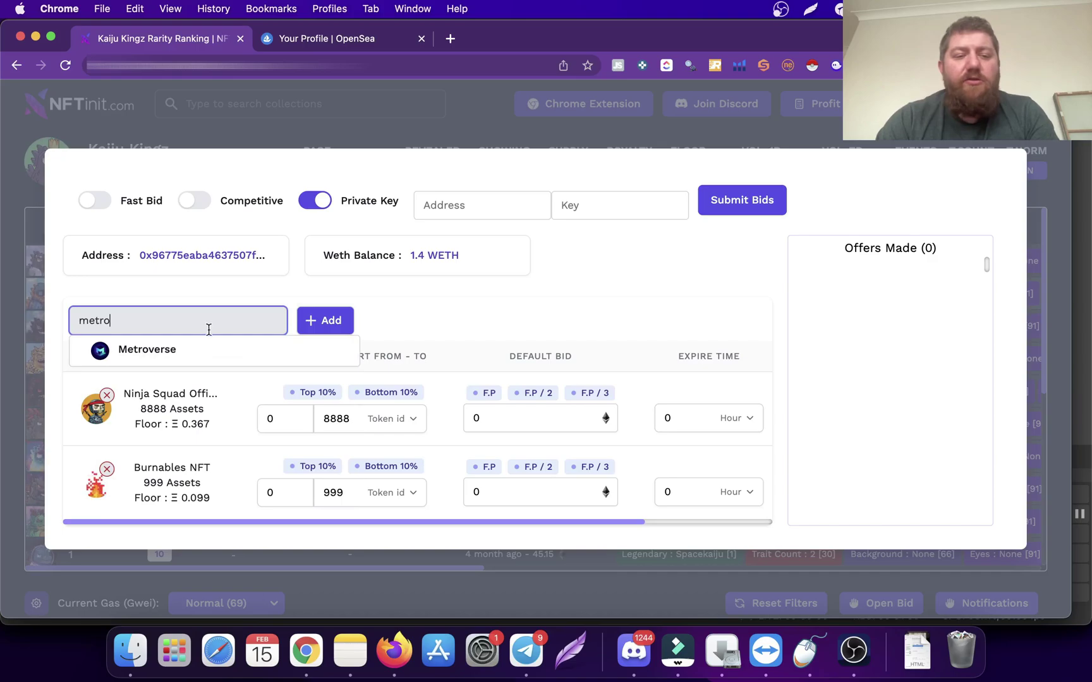
left_click(184, 350)
left_click(326, 320)
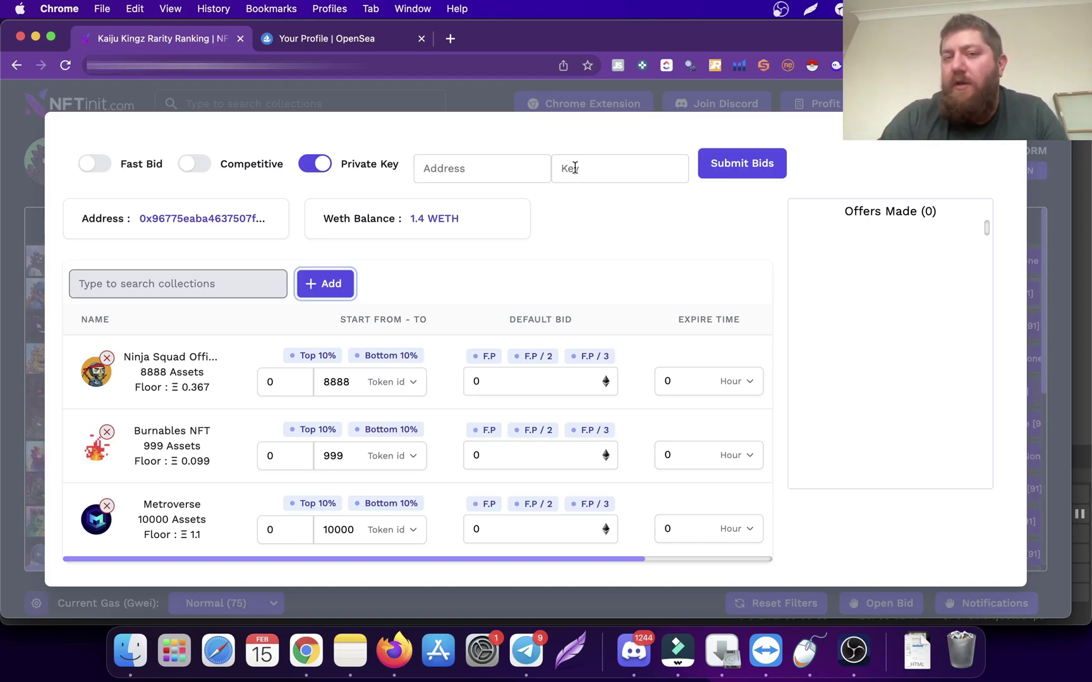
left_click(574, 167)
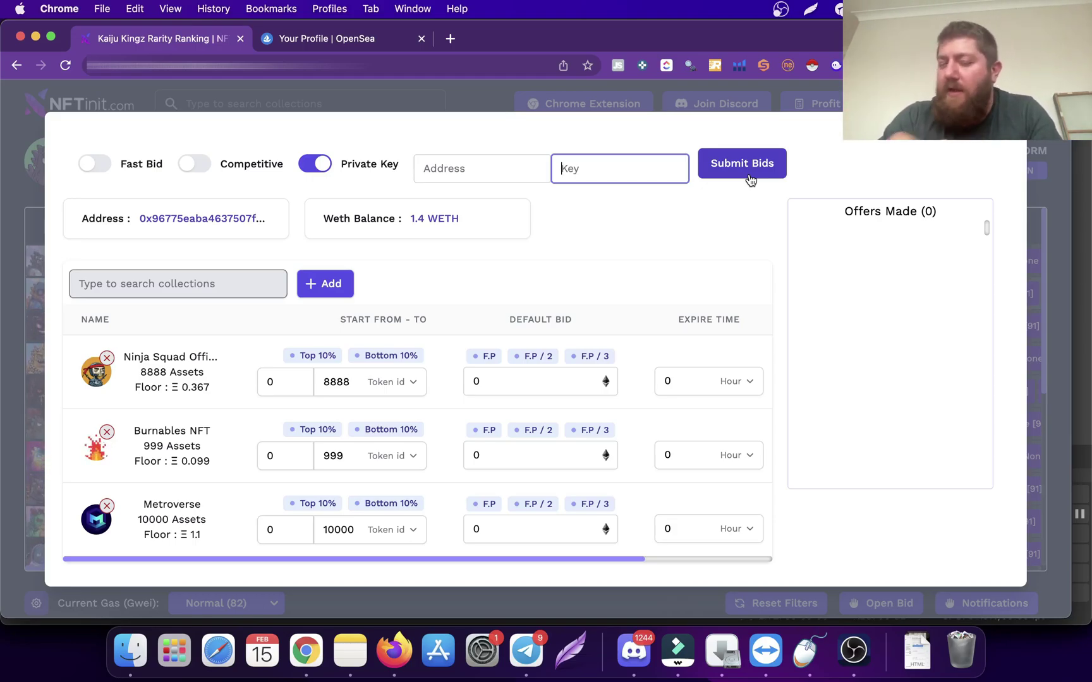
- Back on the collections overview, enter Royalty Max 5 and Floor Price Max 0.5
left_click(502, 102)
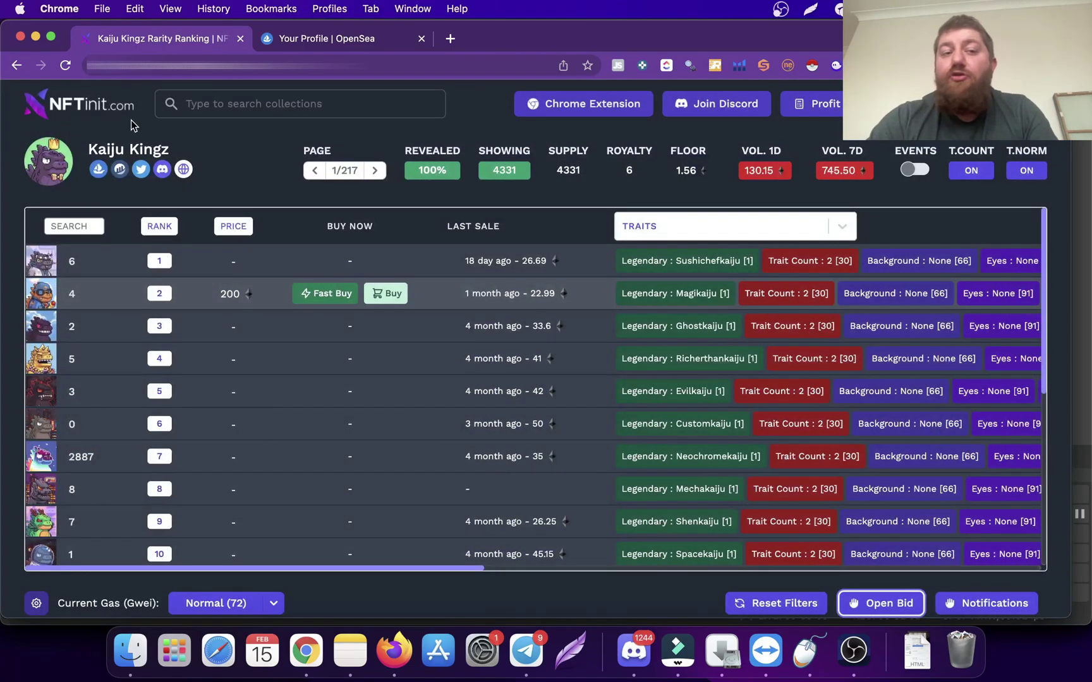
left_click(90, 112)
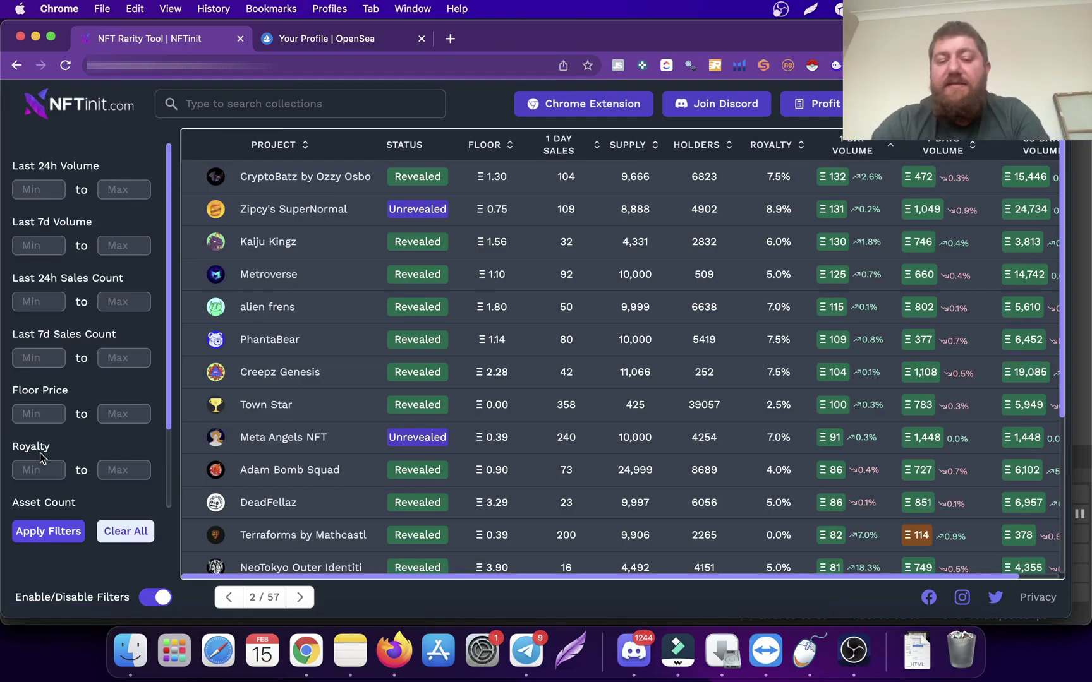
left_click(116, 469)
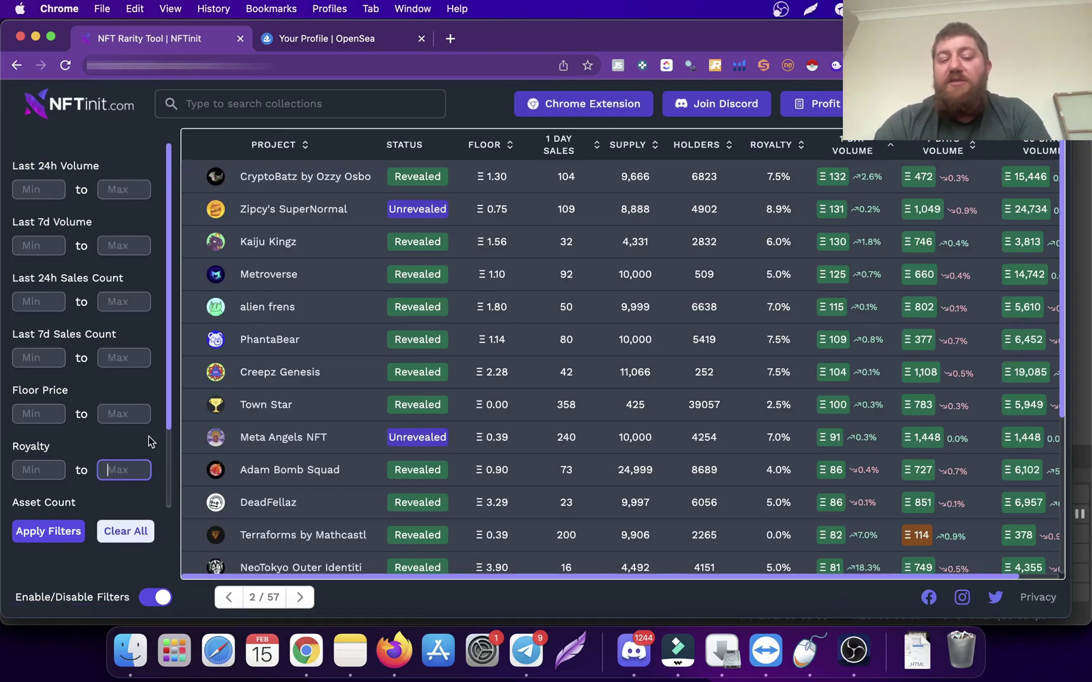
type("5")
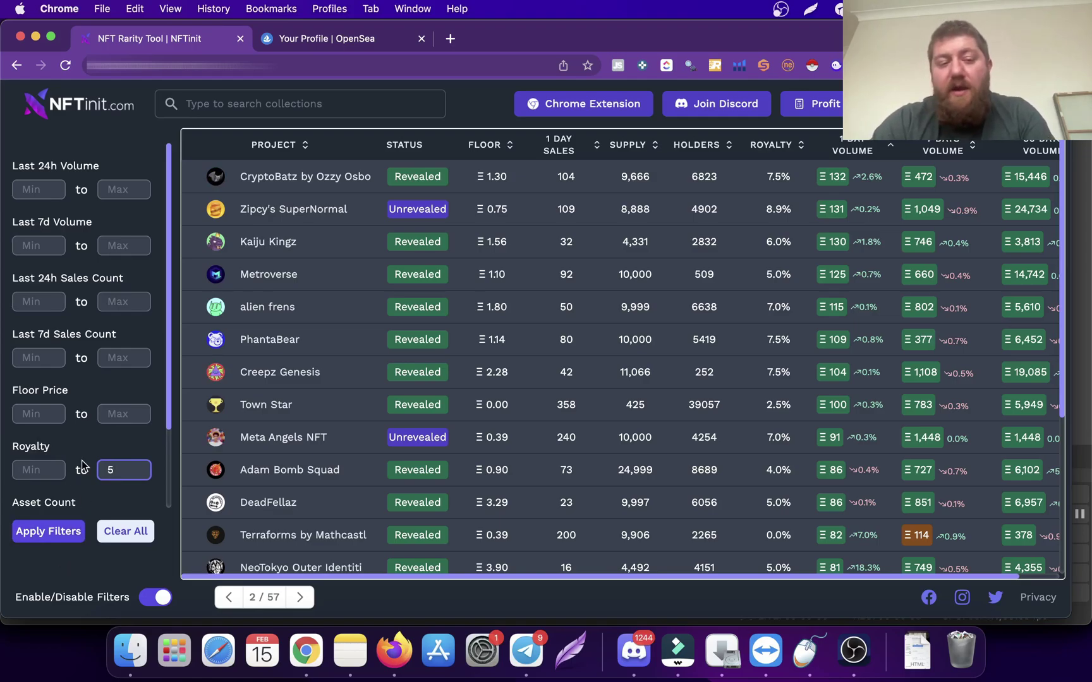
left_click(114, 416)
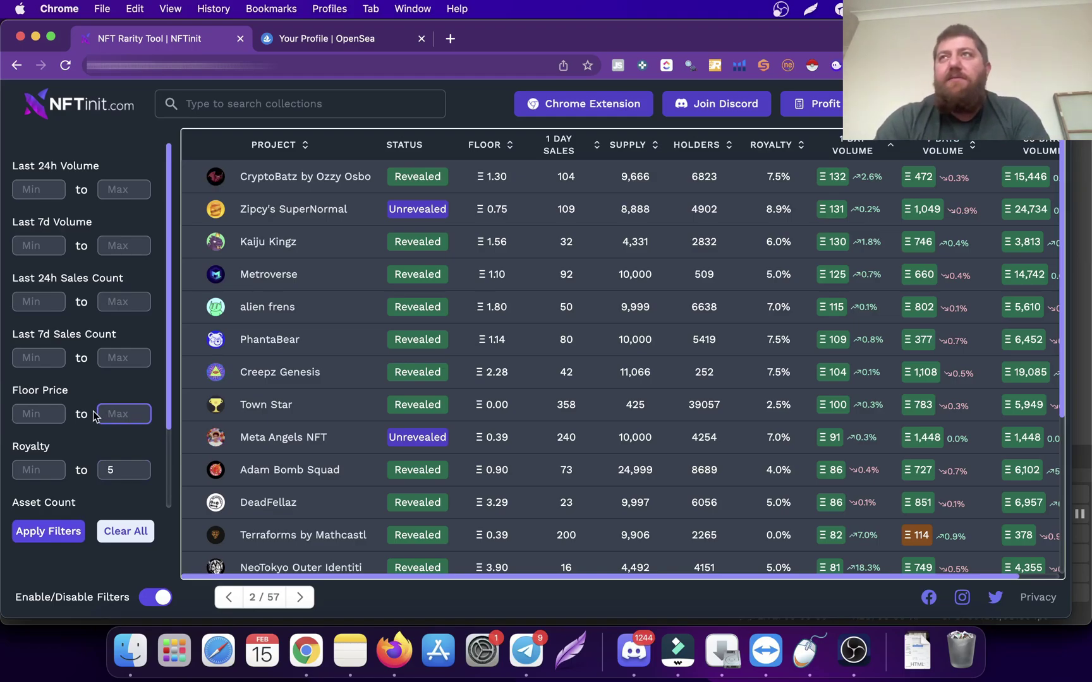
type("0")
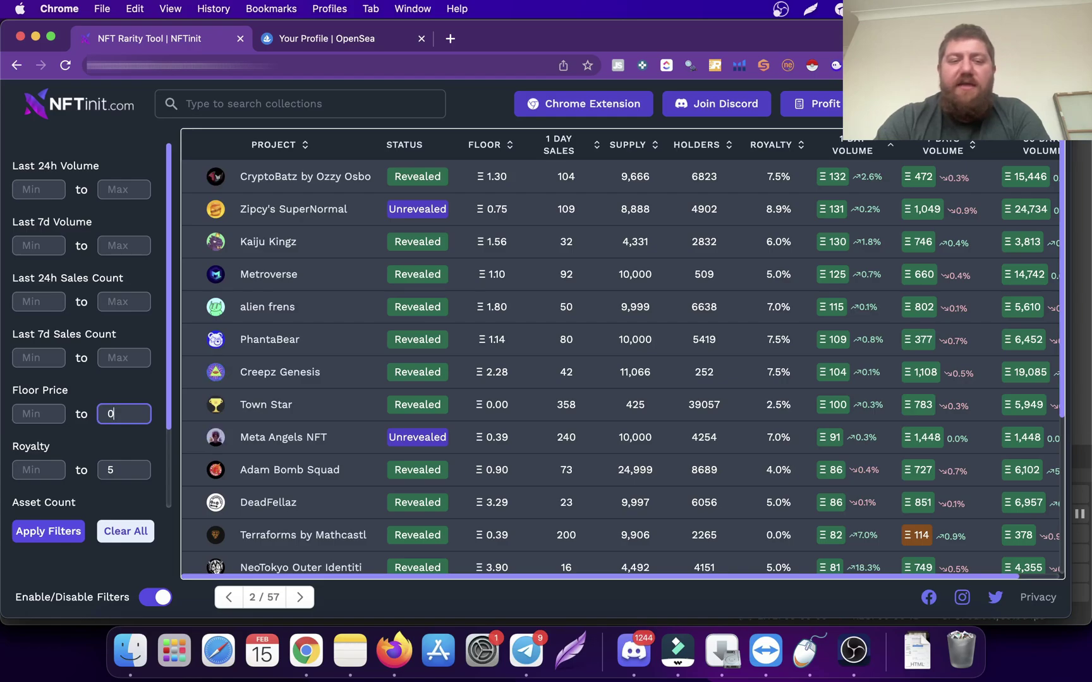
type(".5")
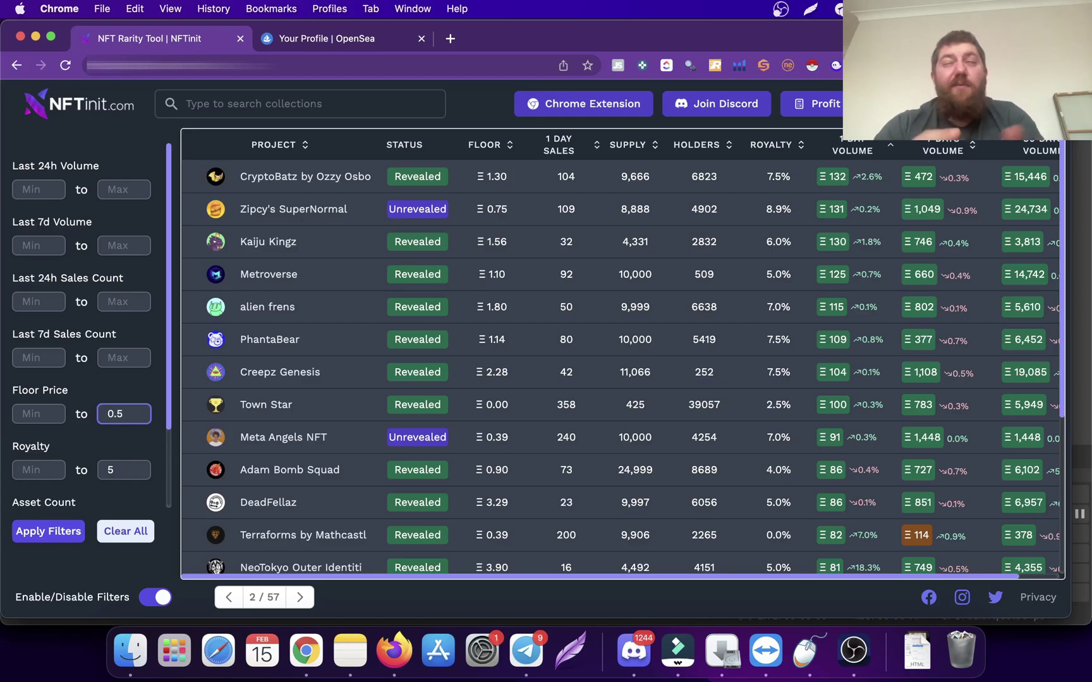
- Apply the royalty and floor price filters, then sort collections by royalty, highest first
left_click(45, 550)
left_click(46, 531)
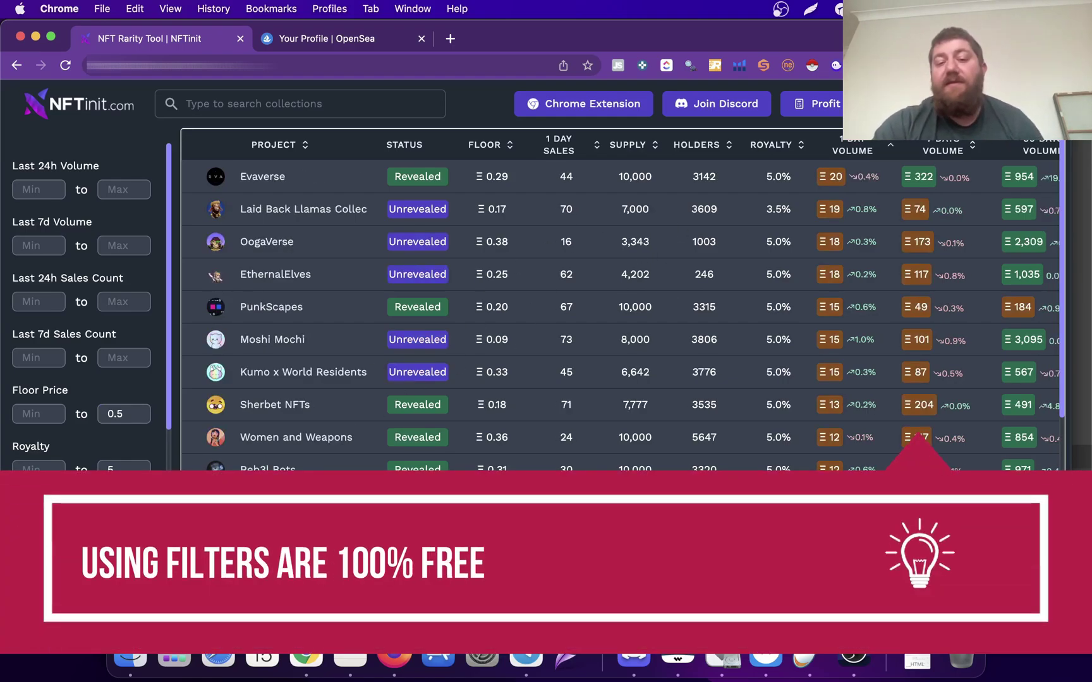
left_click(782, 147)
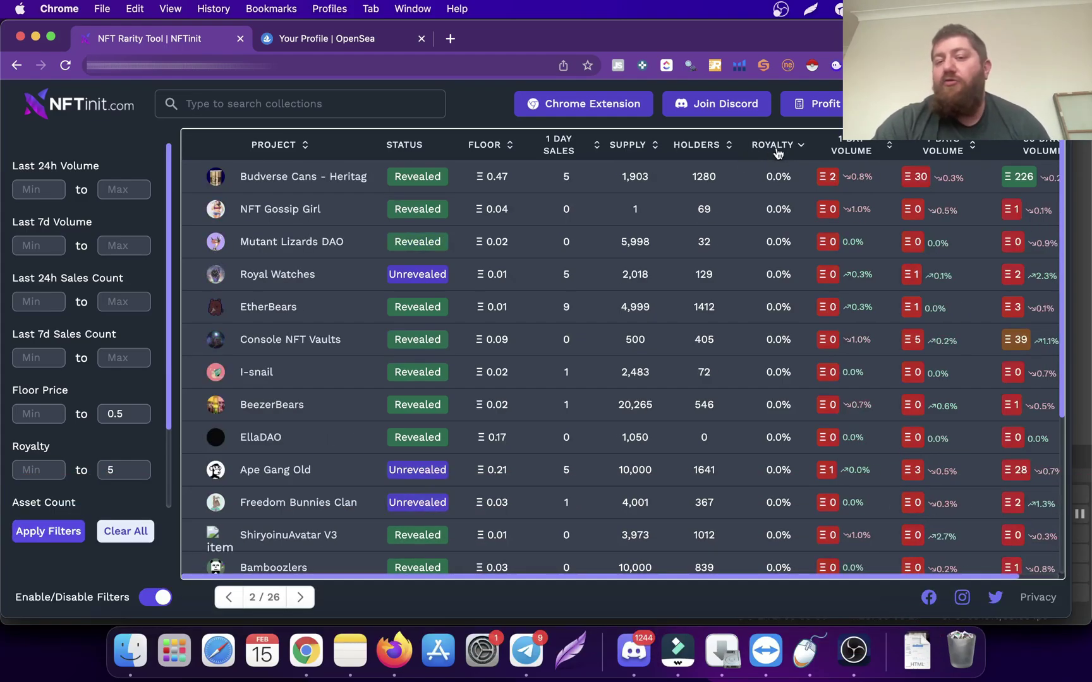
left_click(778, 153)
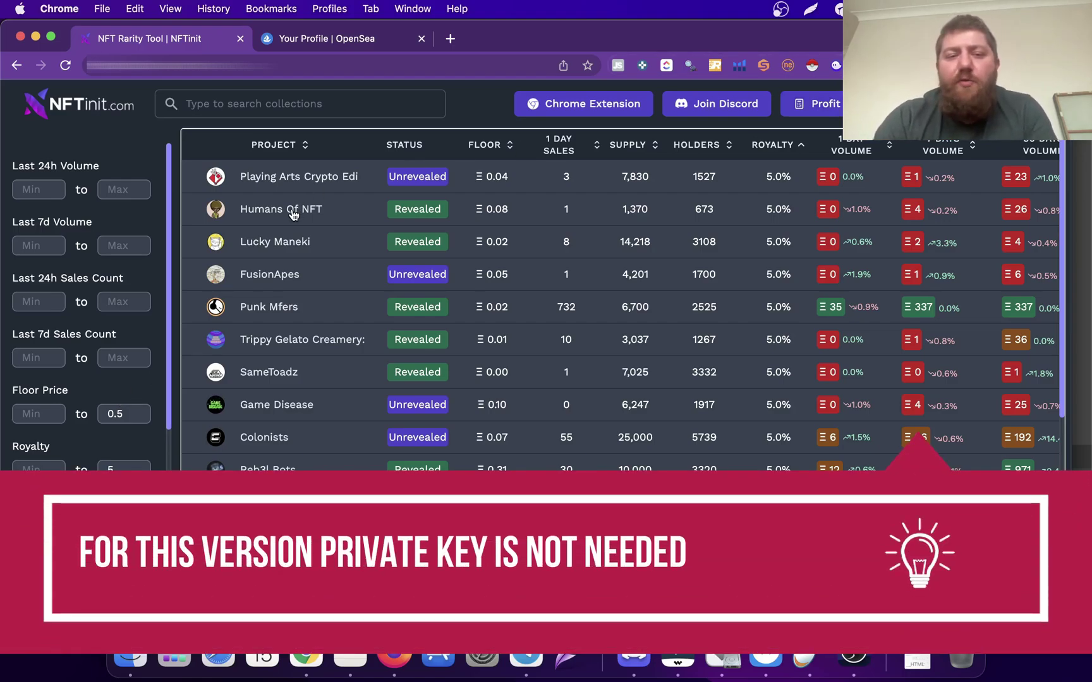
- On Punk Mfers, drop Ninja Squad and Burnables NFT from bids; enable Fast Bid, disable Private Key
left_click(263, 306)
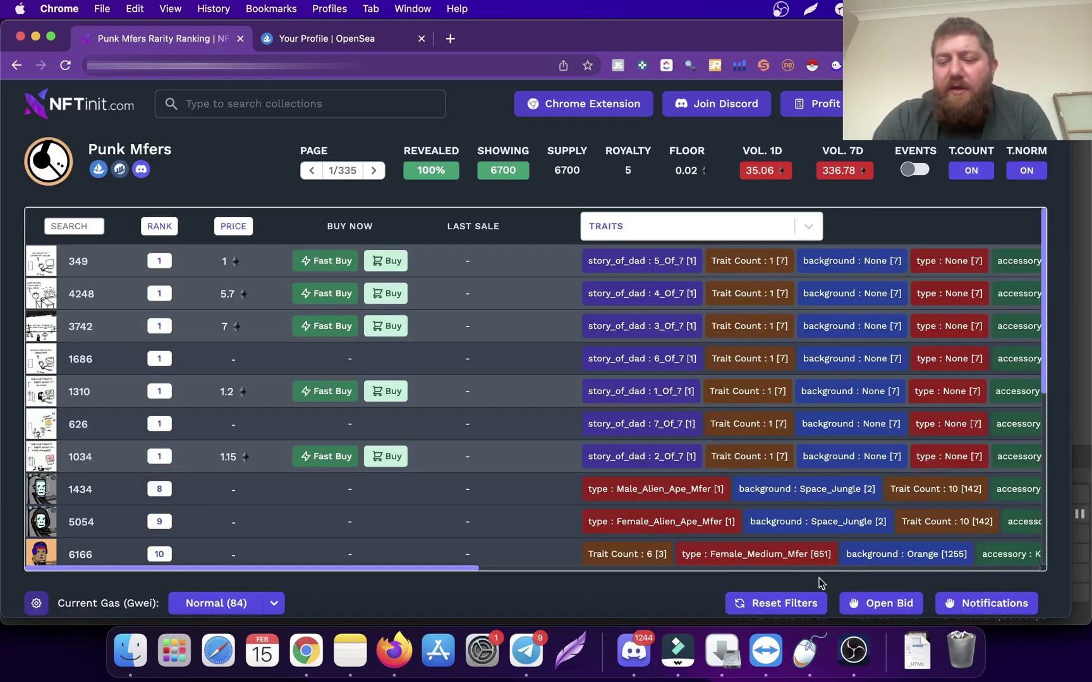
left_click(885, 608)
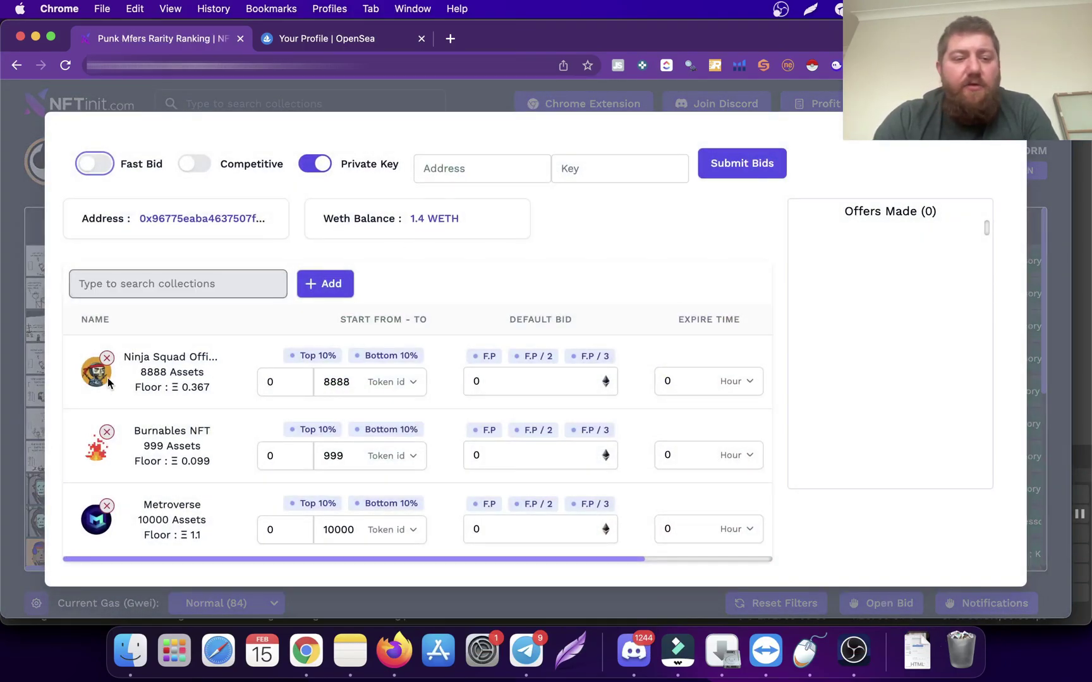
left_click(107, 358)
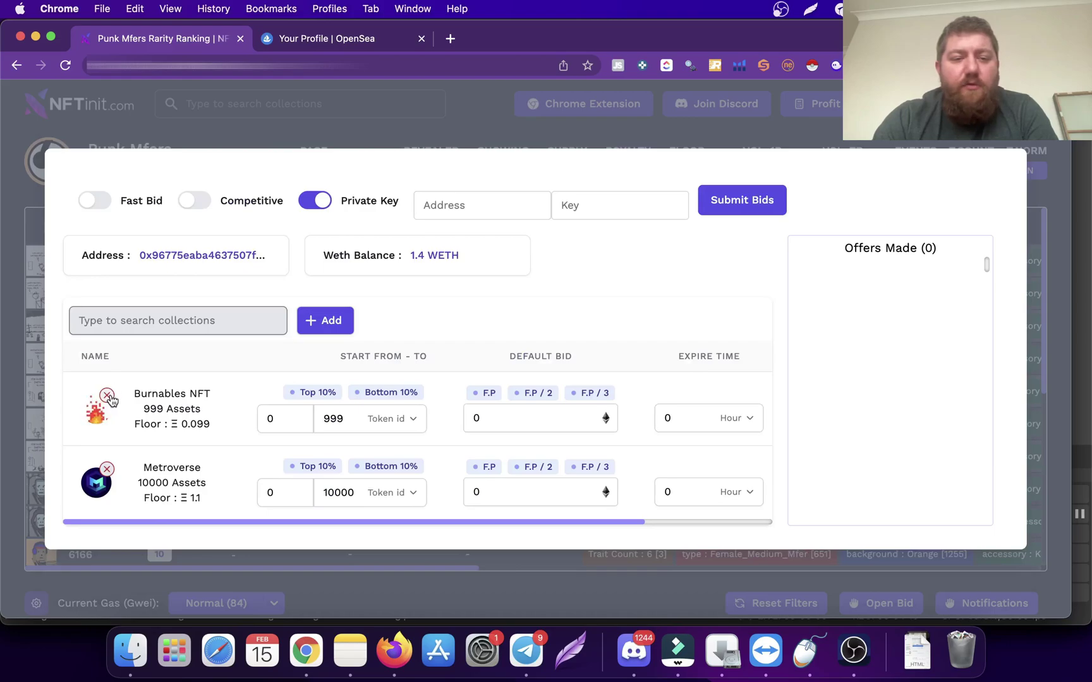
left_click(109, 397)
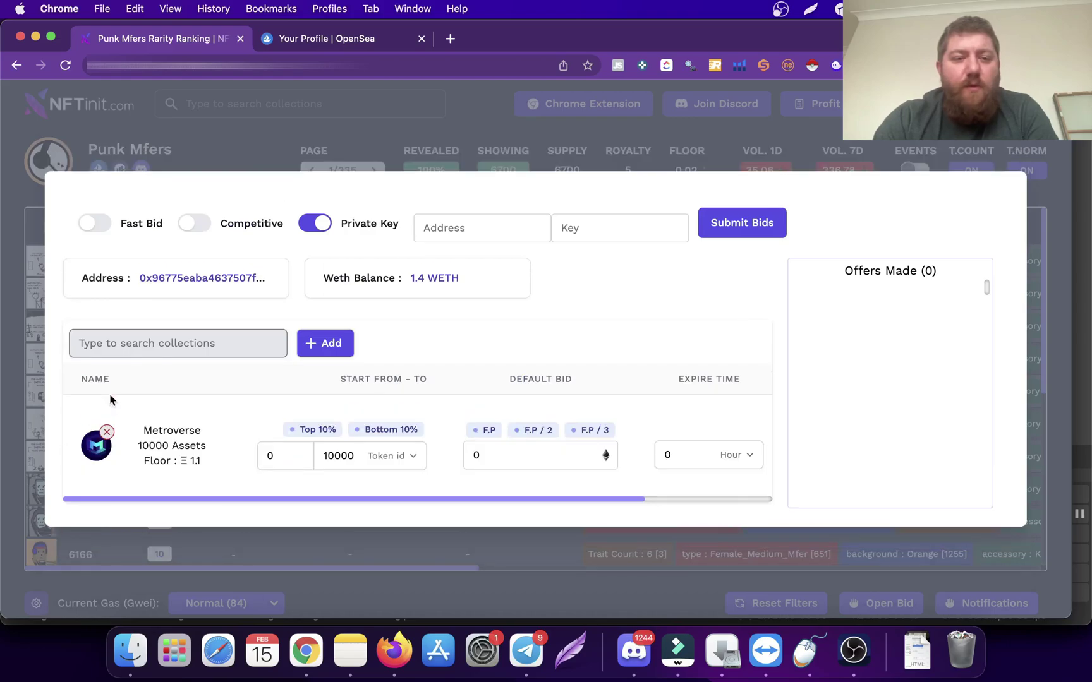
left_click(97, 228)
left_click(315, 223)
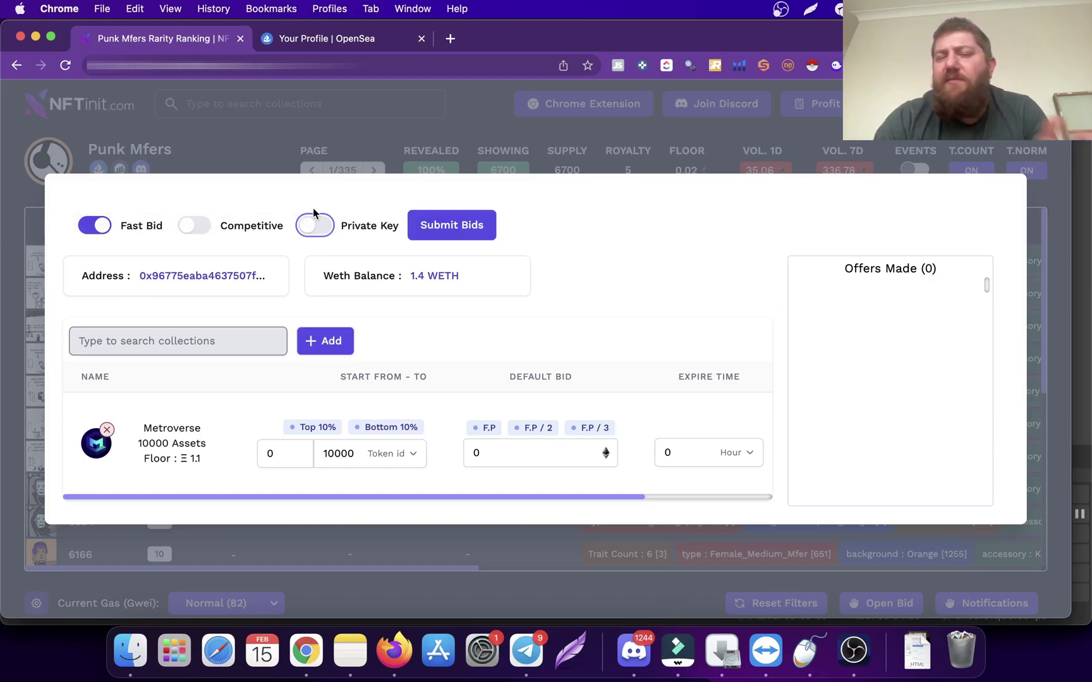
- Replace Metroverse with Punk Mfers in the bid list
left_click(106, 430)
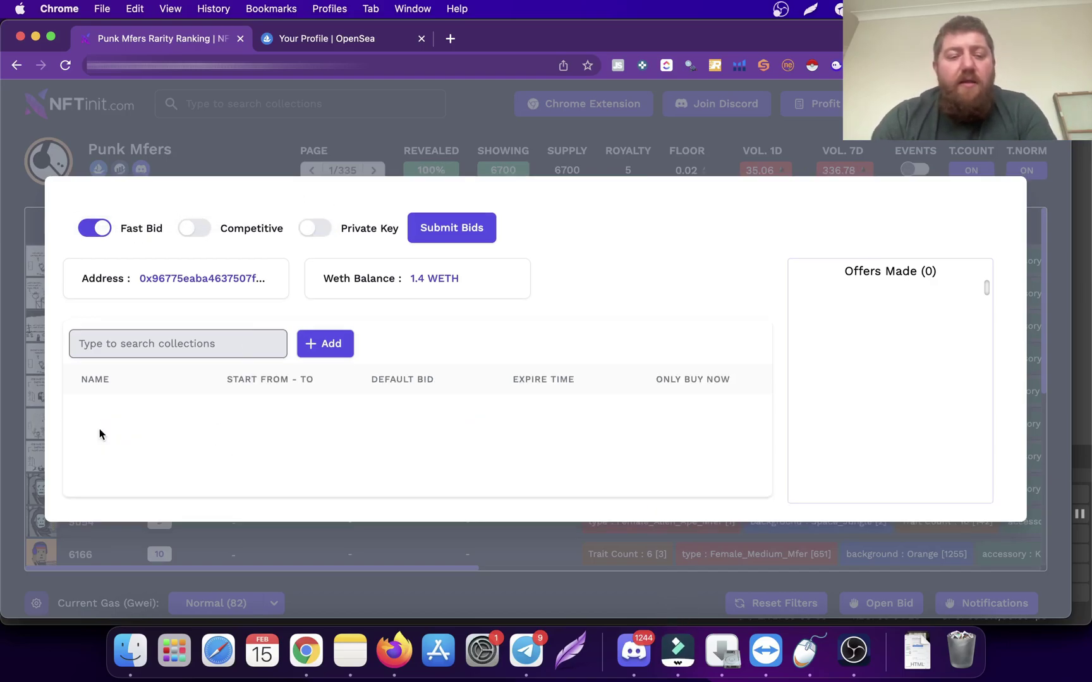
left_click(166, 347)
type("o")
key("BackSpace")
type("punk")
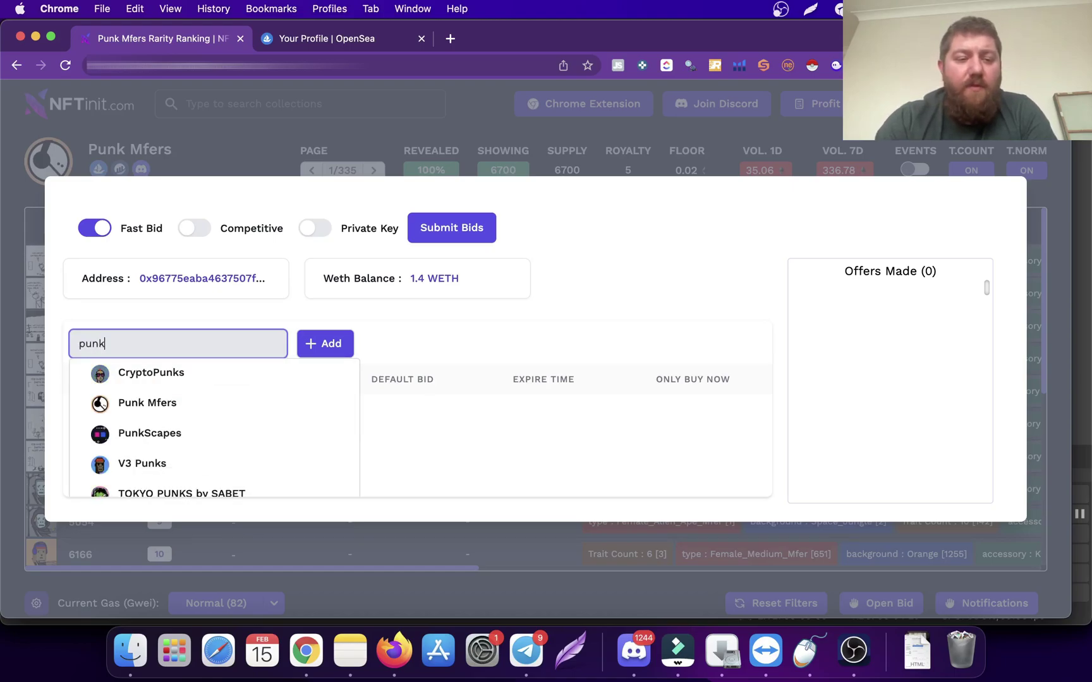
left_click(158, 403)
left_click(323, 343)
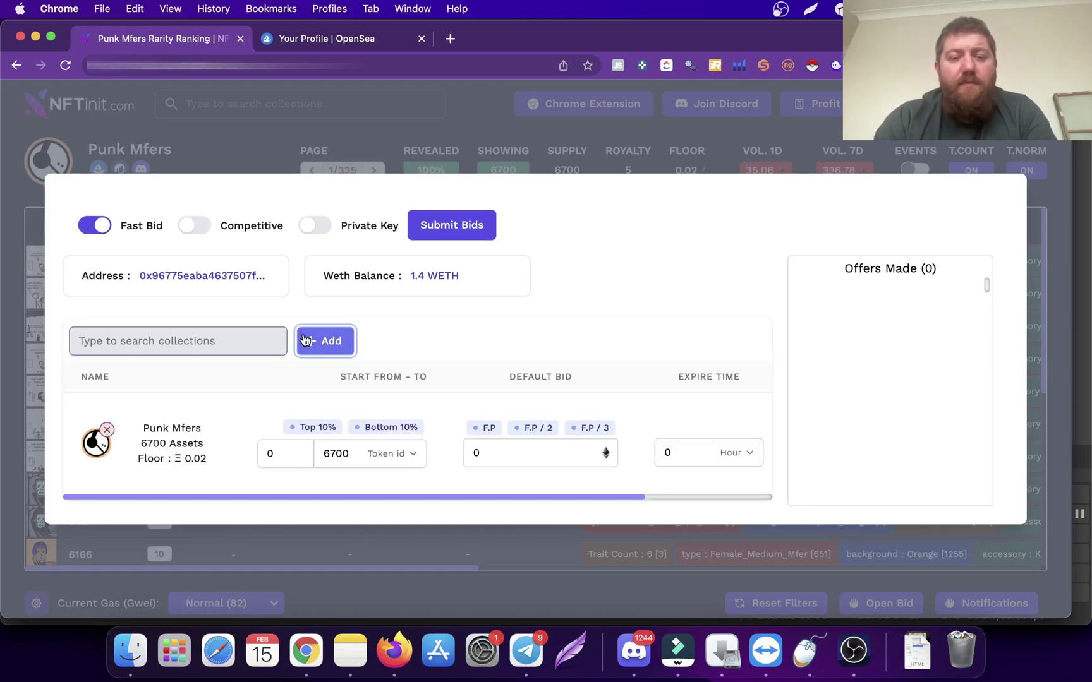
- Set a 0.01 default bid expiring in 1 hour and submit the bids
left_click(285, 454)
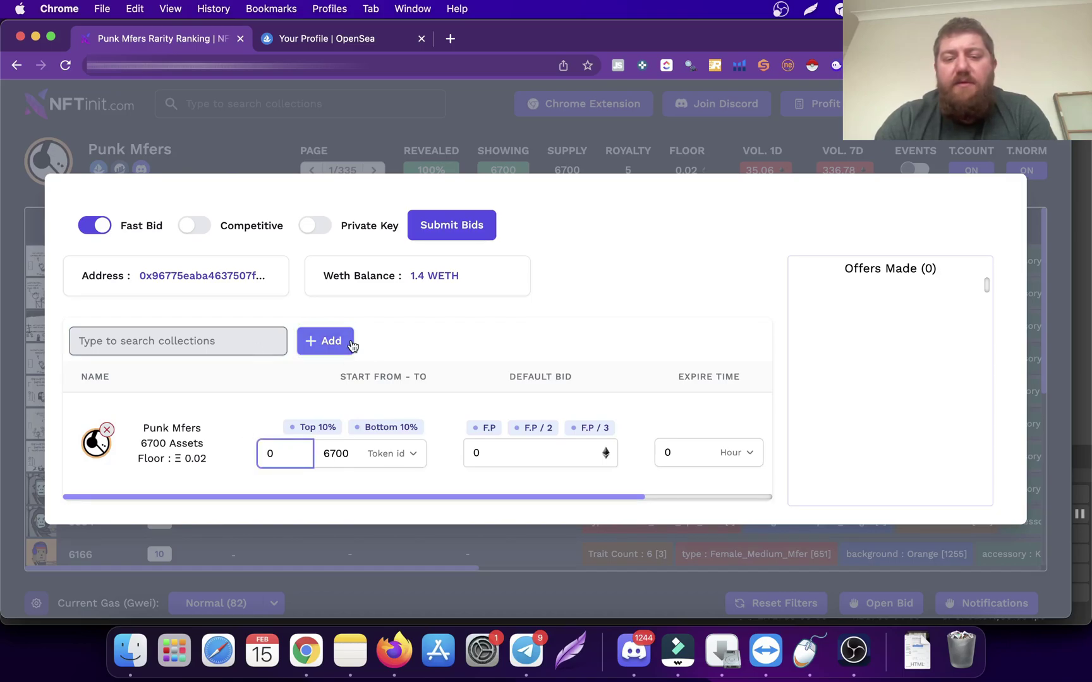
left_click(535, 460)
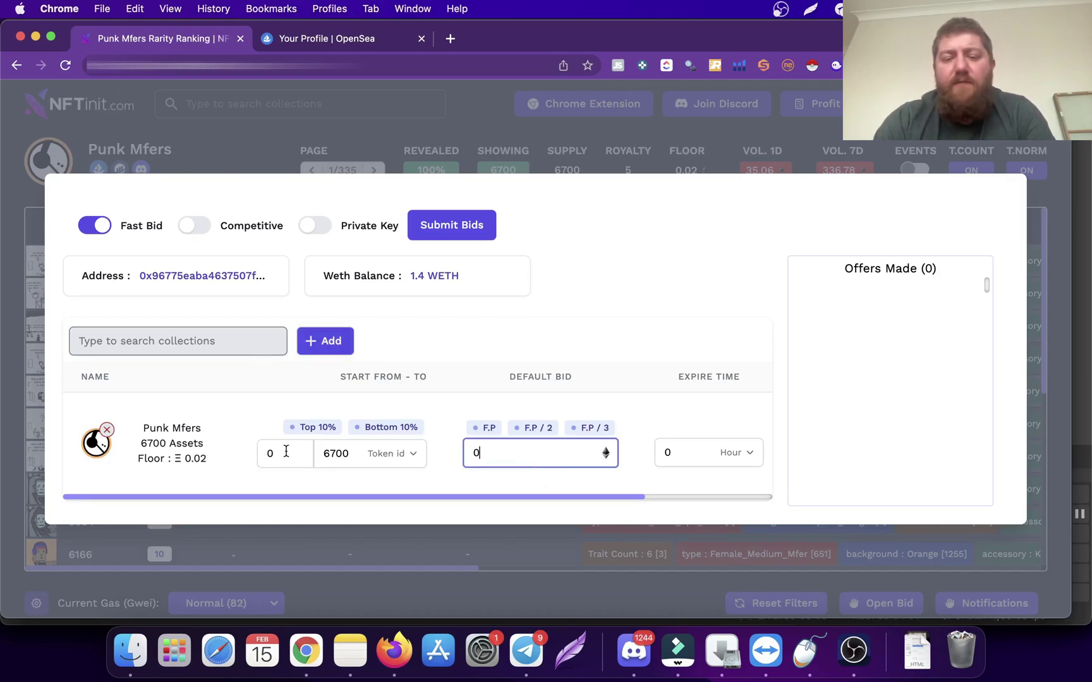
type(".01")
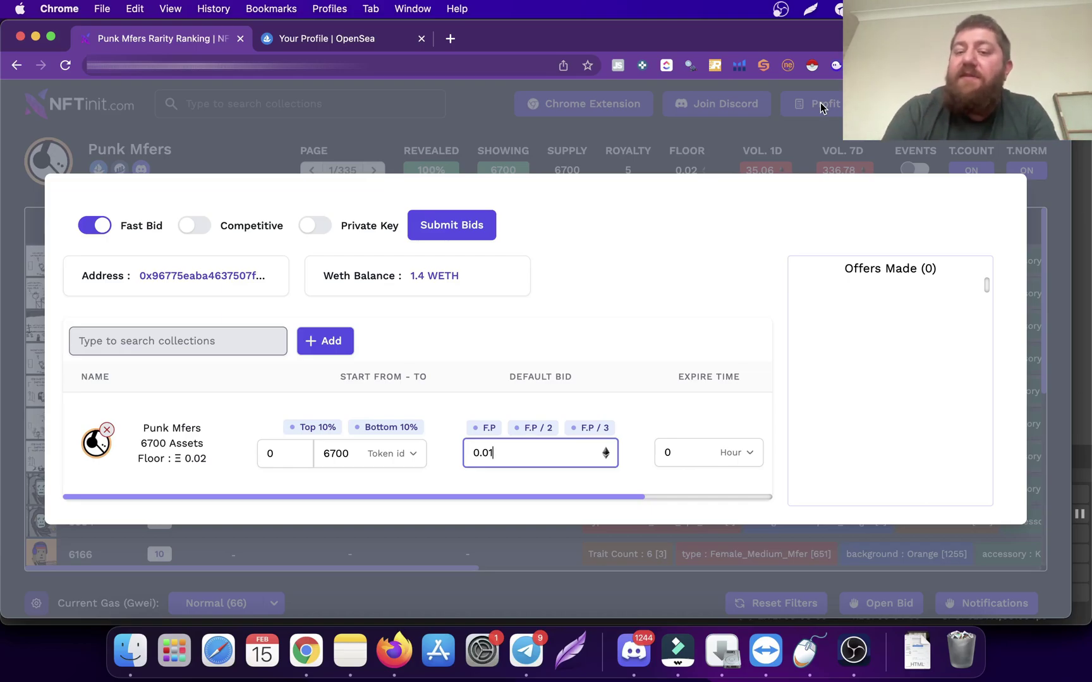
left_click(721, 455)
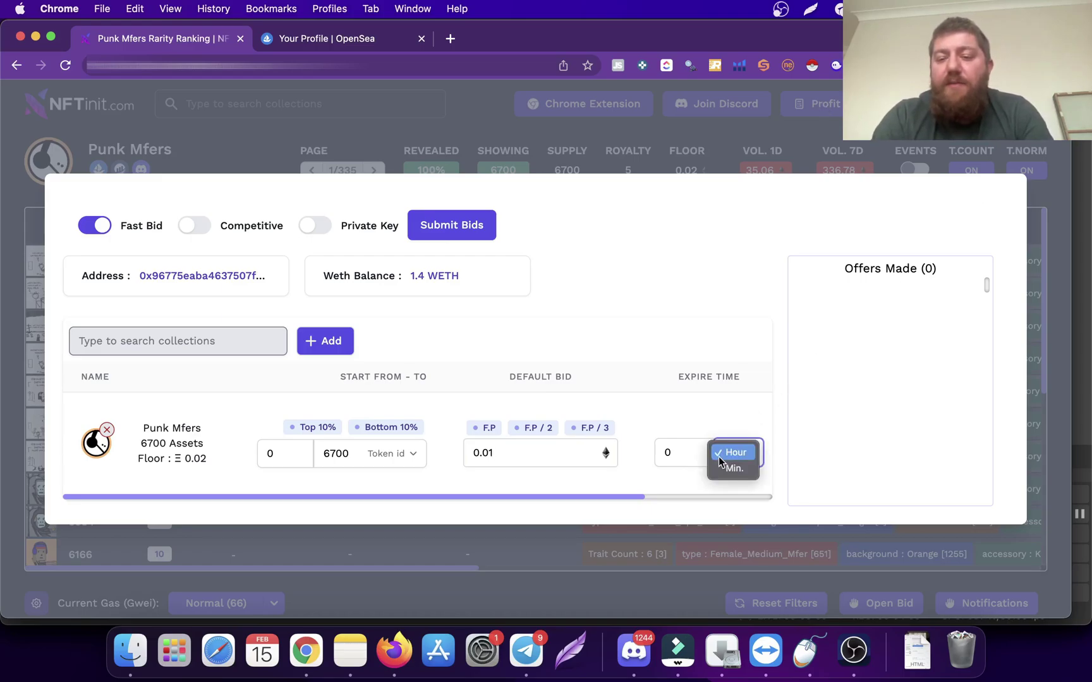
left_click(720, 458)
left_click(685, 453)
key("BackSpace")
type("1")
left_click(612, 313)
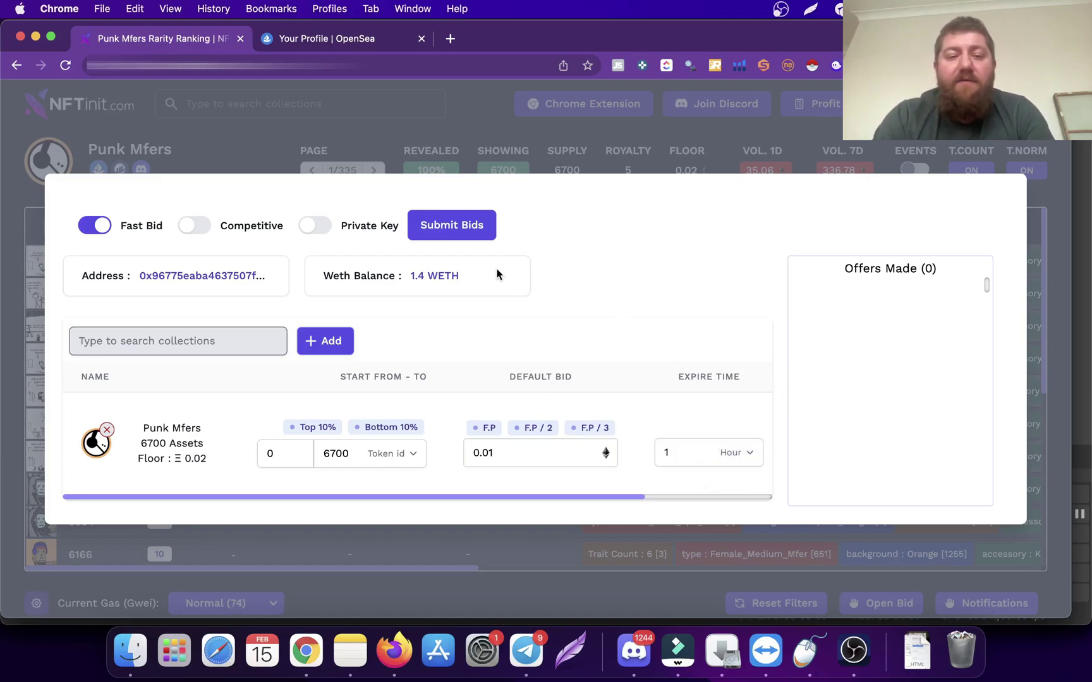
left_click(477, 239)
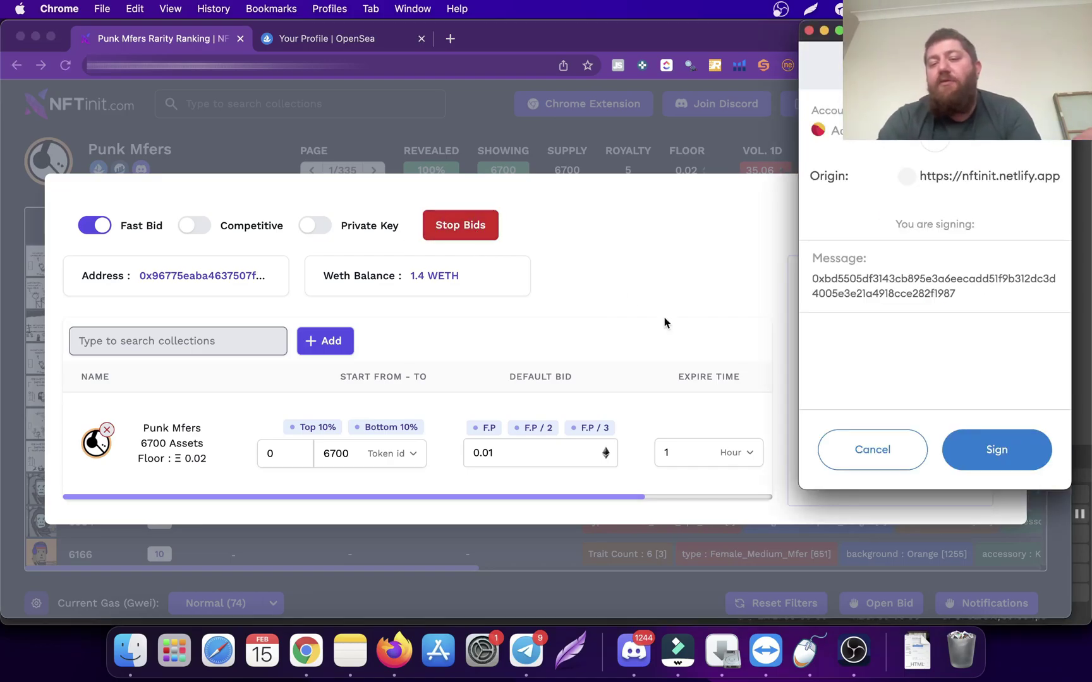
- Sign all four MetaMask bid signature requests, then close the bidding panel
left_click(970, 442)
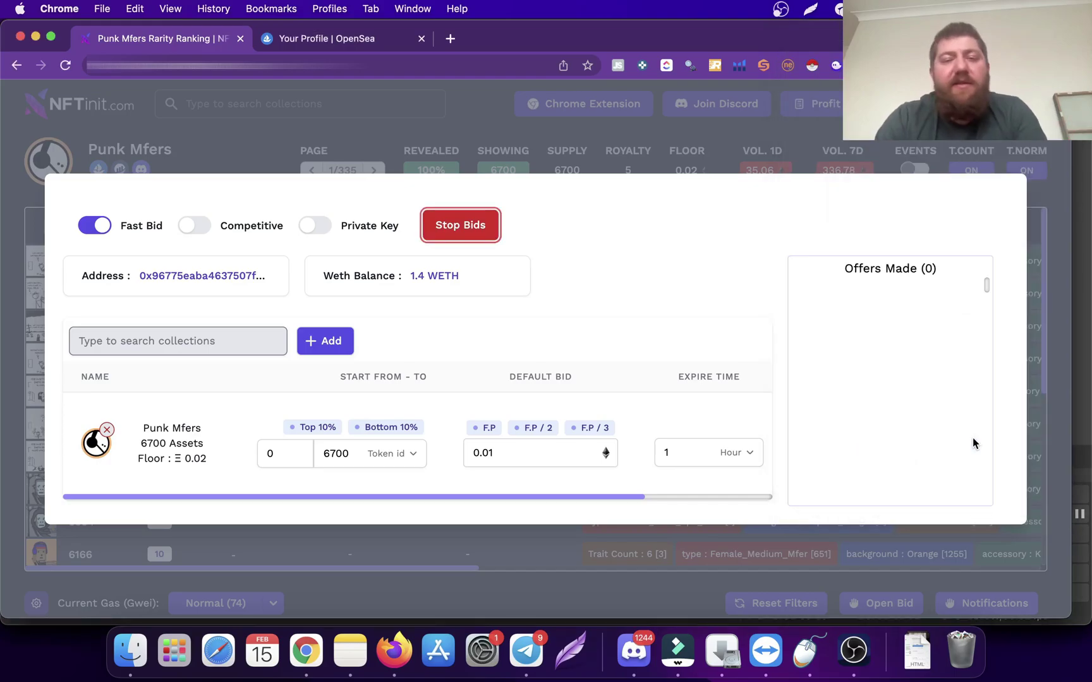
left_click(972, 442)
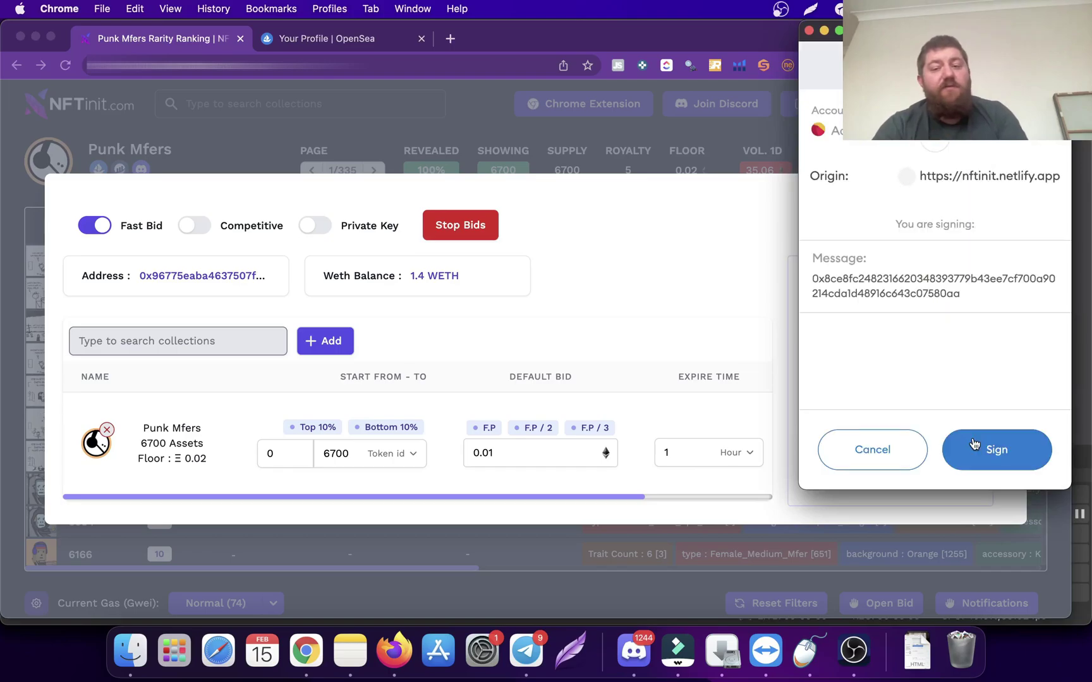
left_click(973, 444)
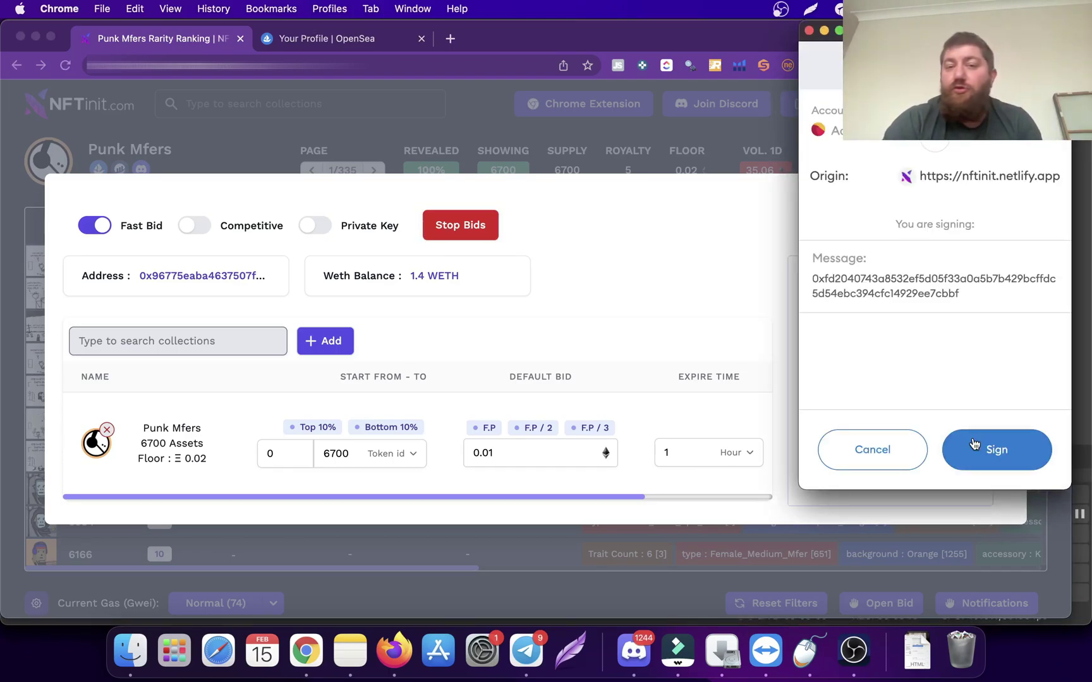
left_click(973, 444)
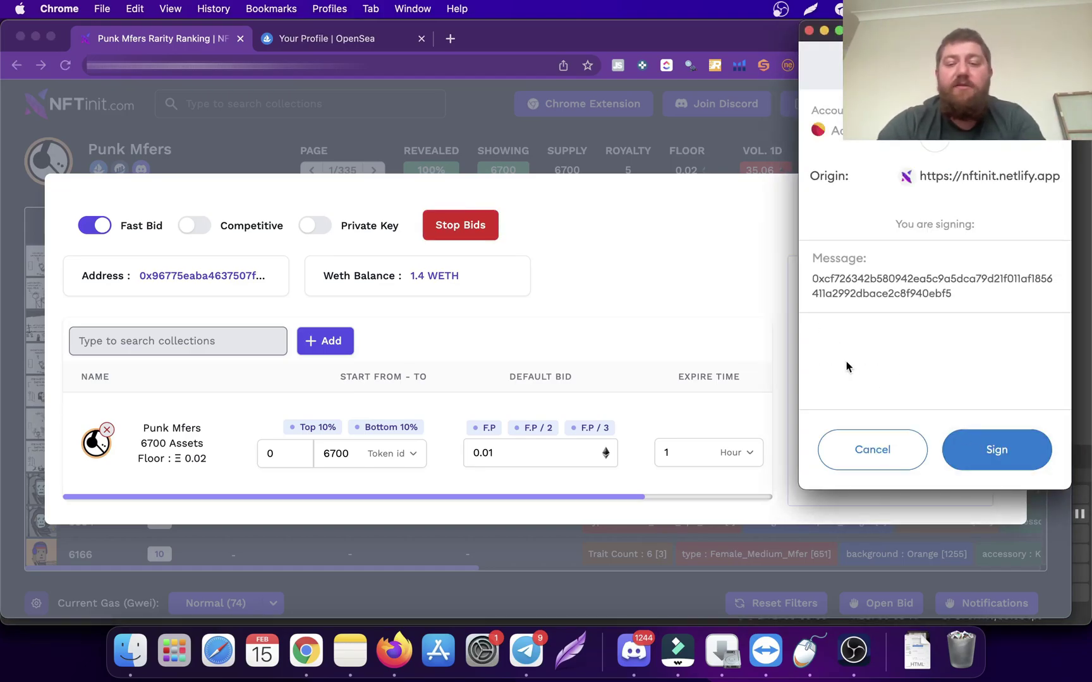
left_click(104, 119)
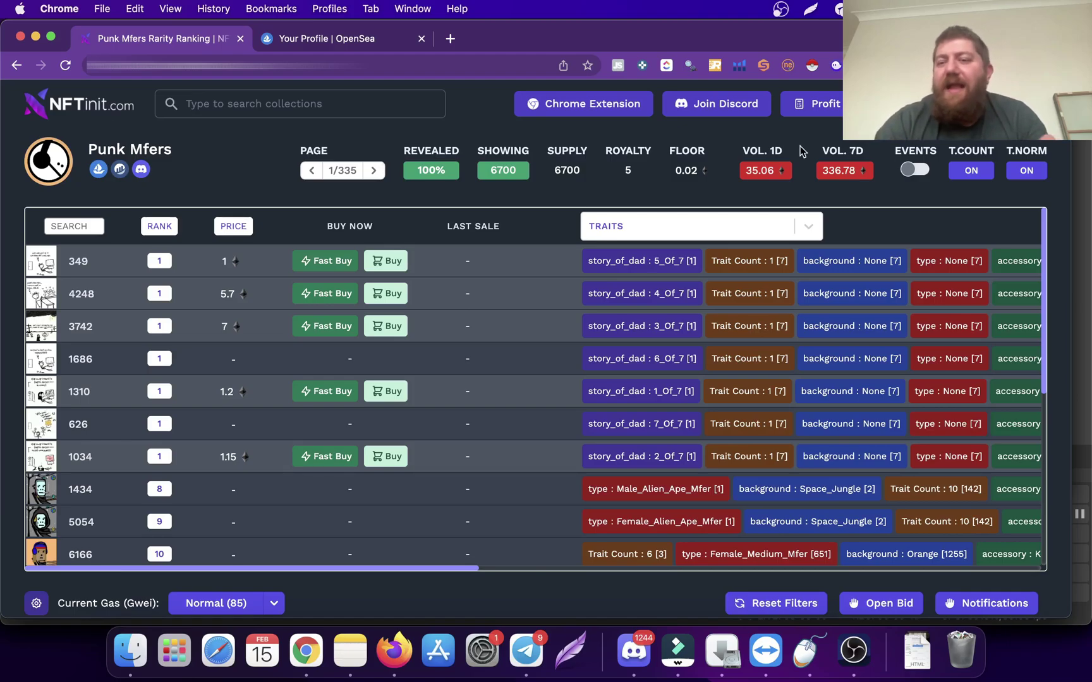
- Go back to the rankings list and open Gray Boys with its live events feed on
left_click(912, 171)
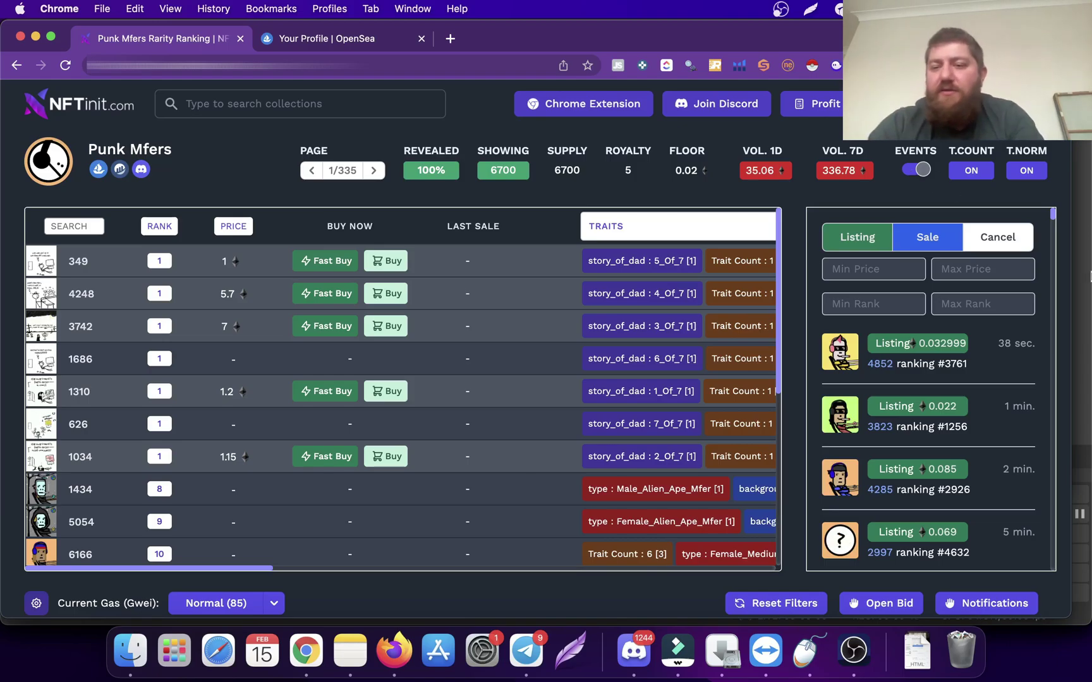
key("super+bracketleft")
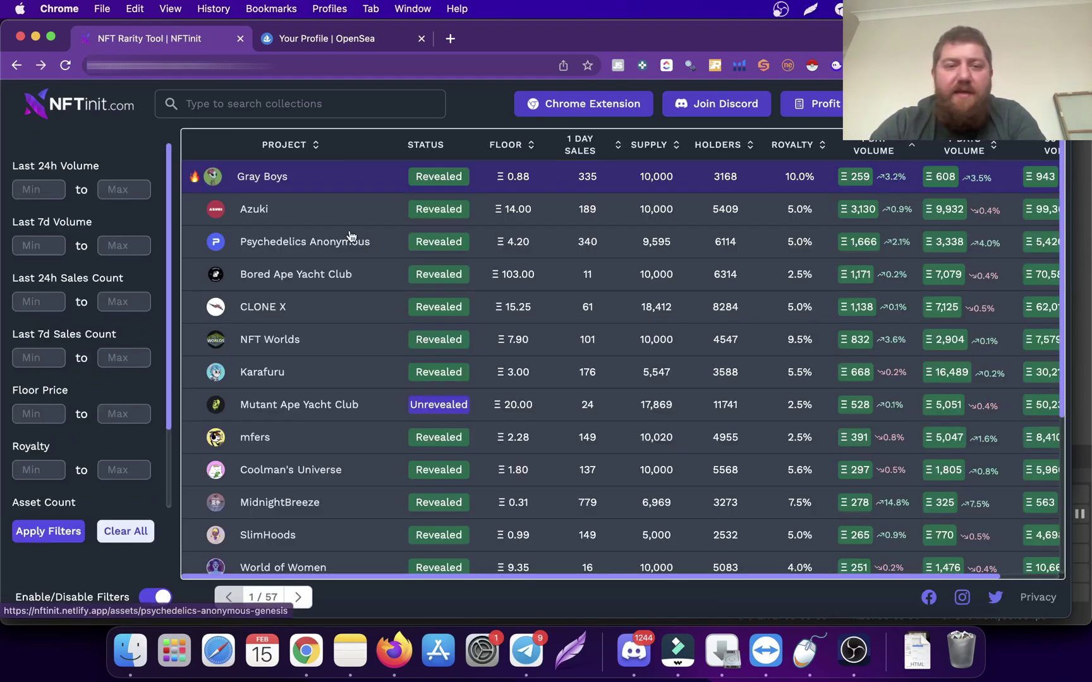
left_click(275, 181)
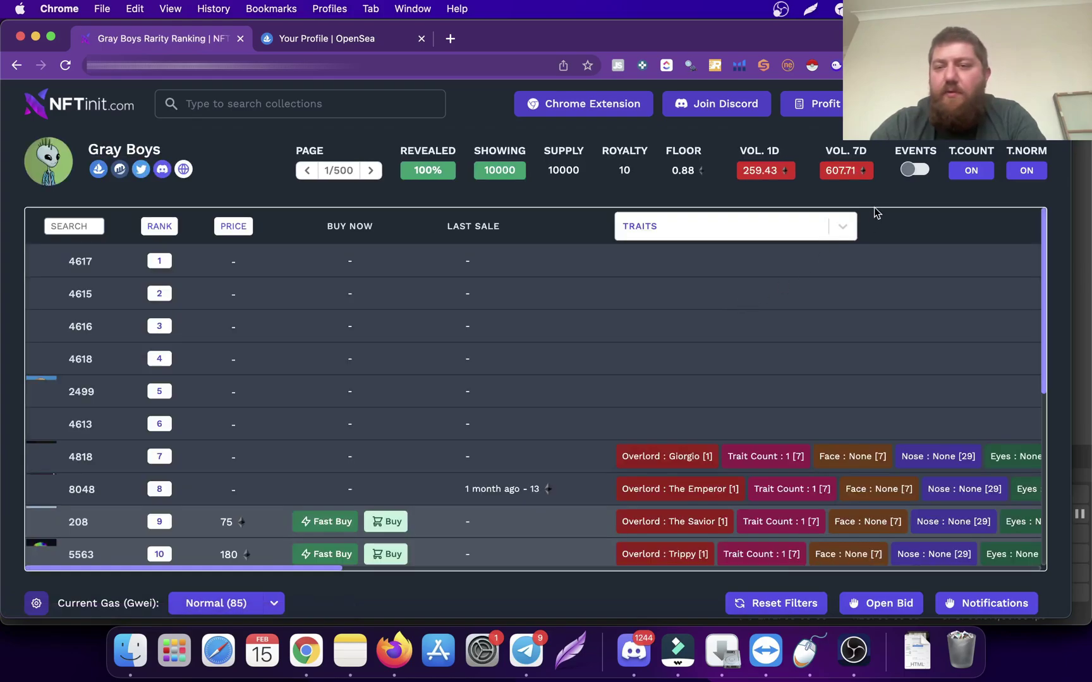
left_click(915, 170)
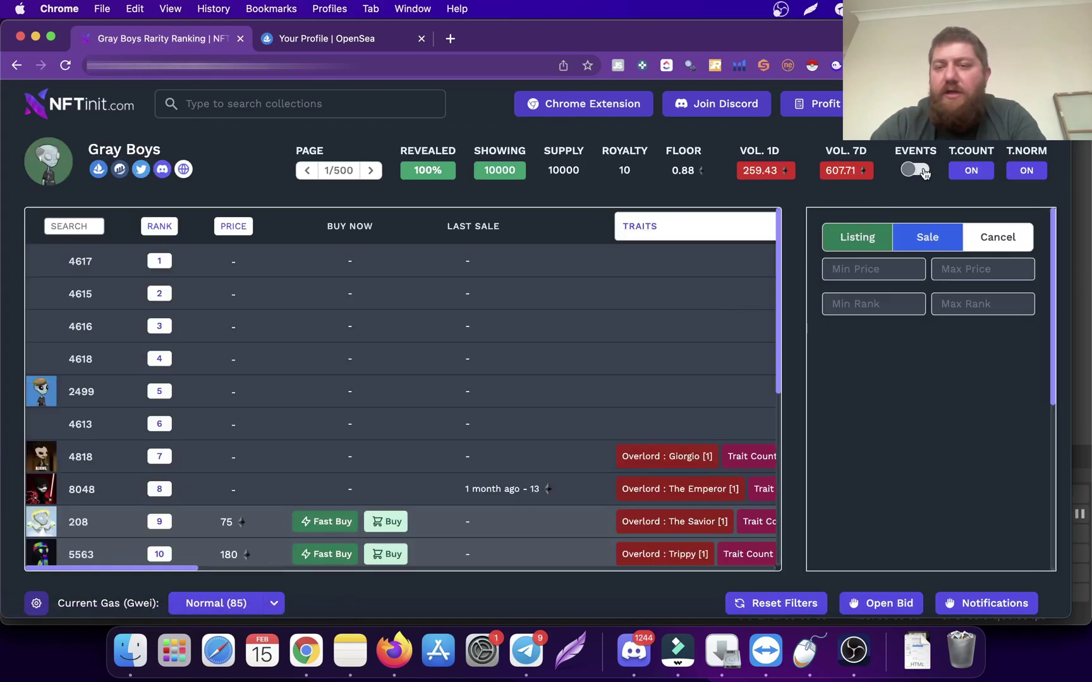
- Filter the Gray Boys events feed to max price 1 and max rank 4000, replacing 3000
left_click(988, 269)
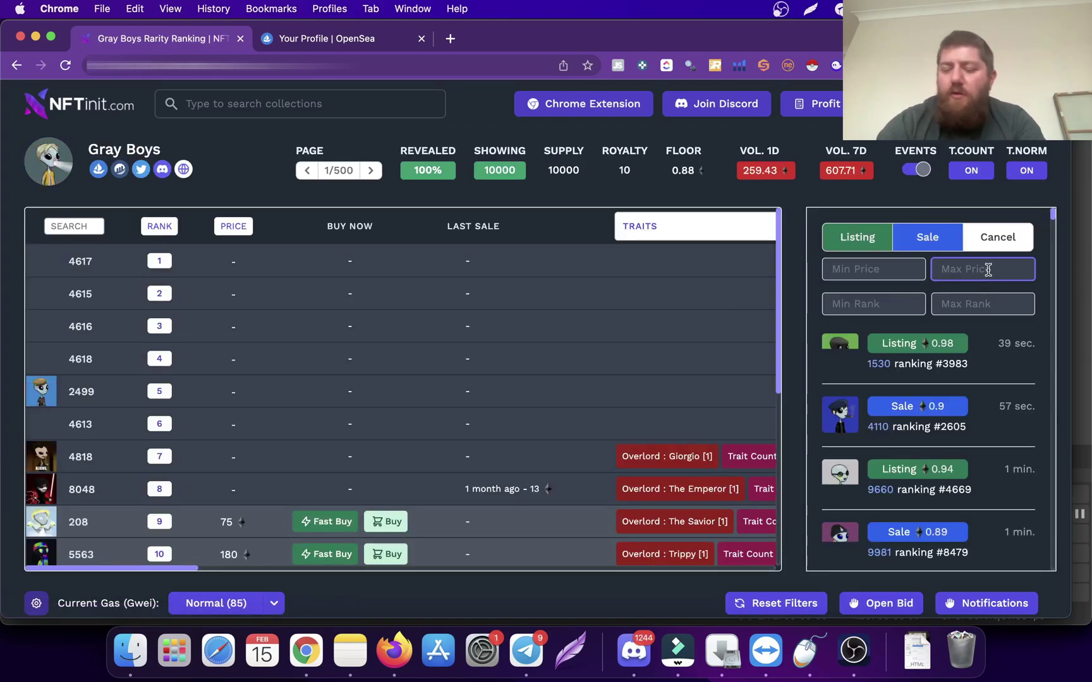
type("1")
left_click(958, 304)
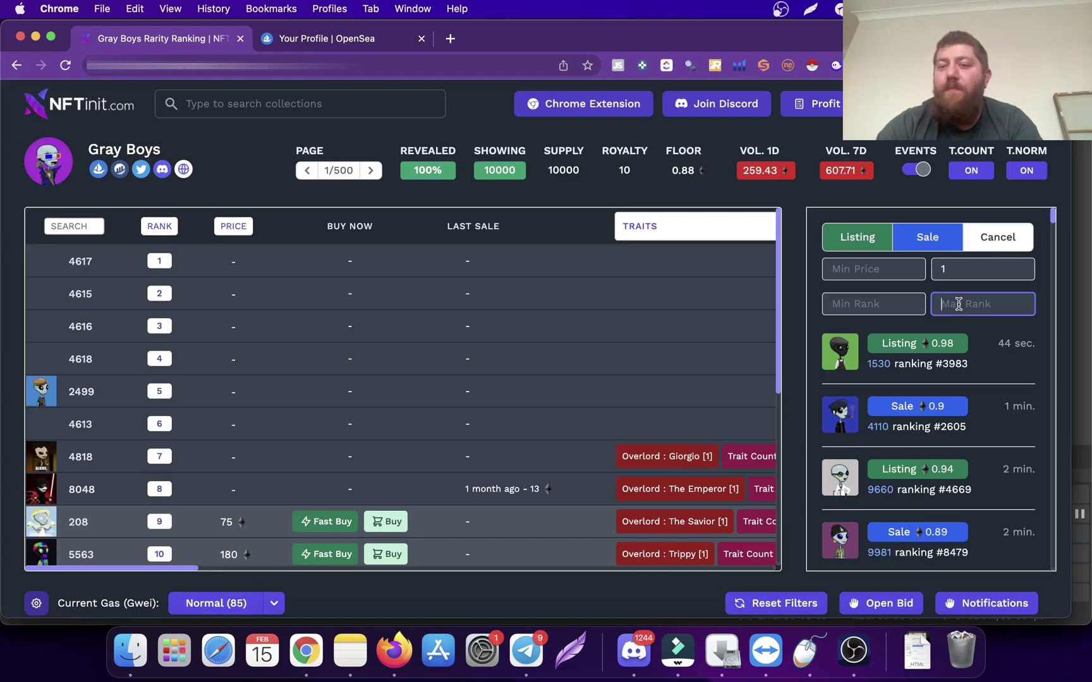
type("3000")
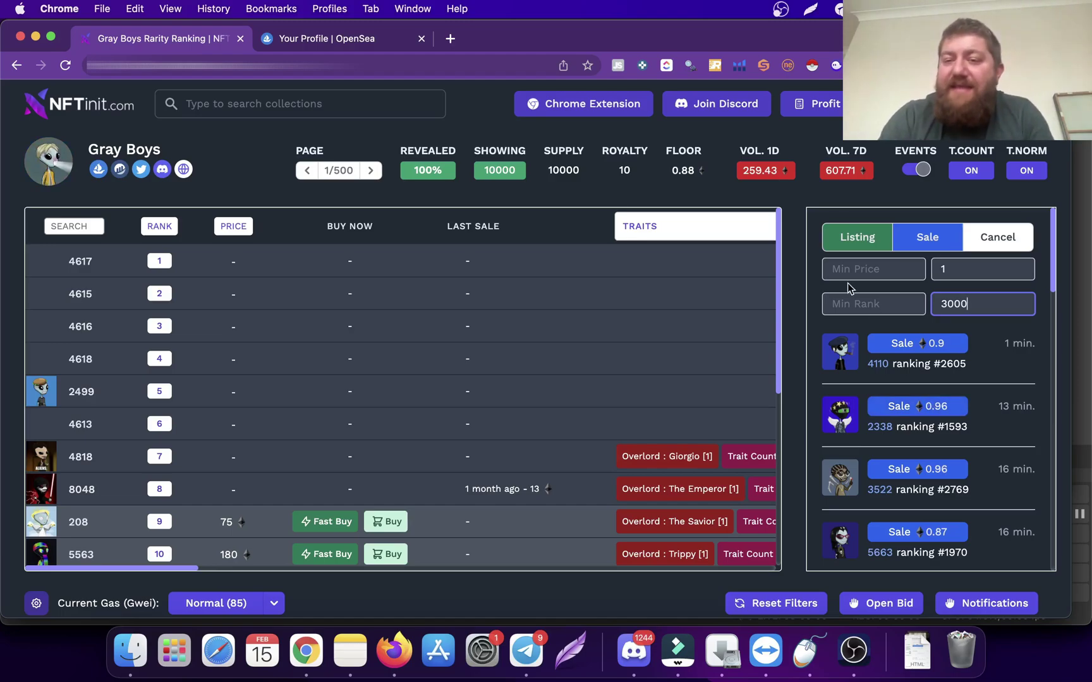
scroll(933, 392, "down", 5)
scroll(935, 435, "down", 1)
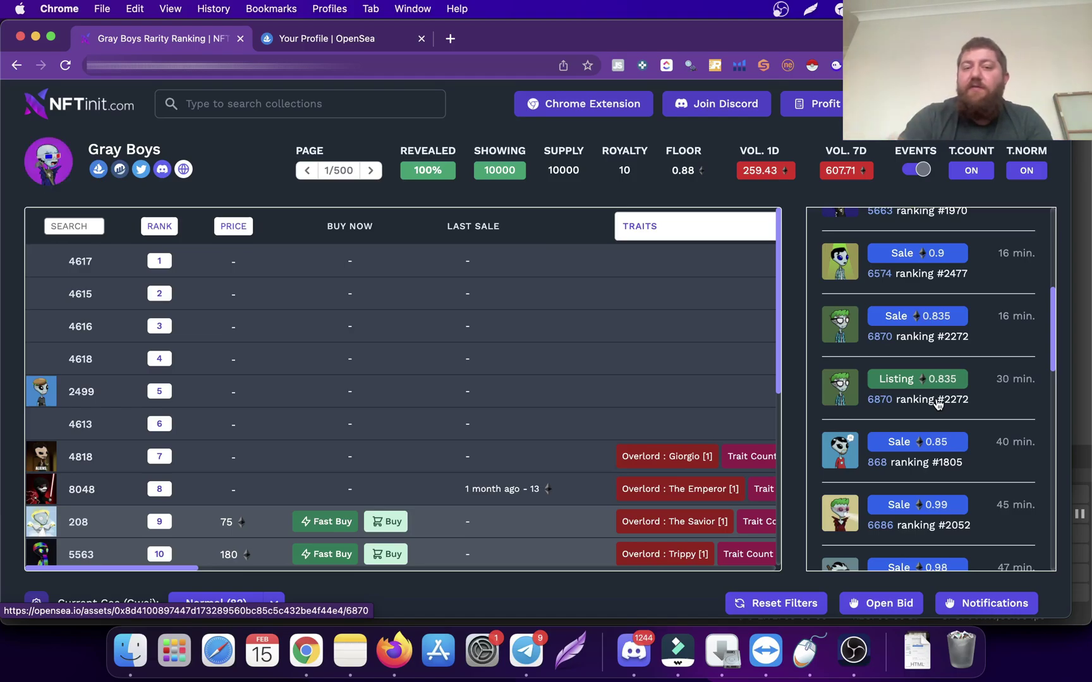
scroll(939, 398, "up", 5)
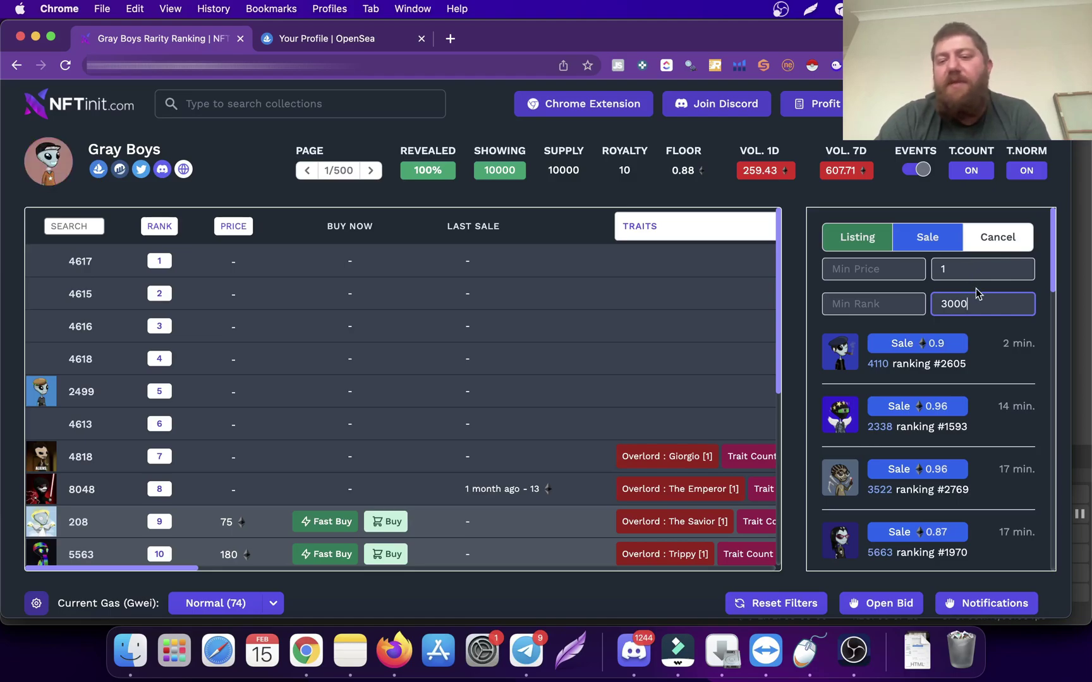
left_click_drag(980, 302, 935, 305)
type("4000")
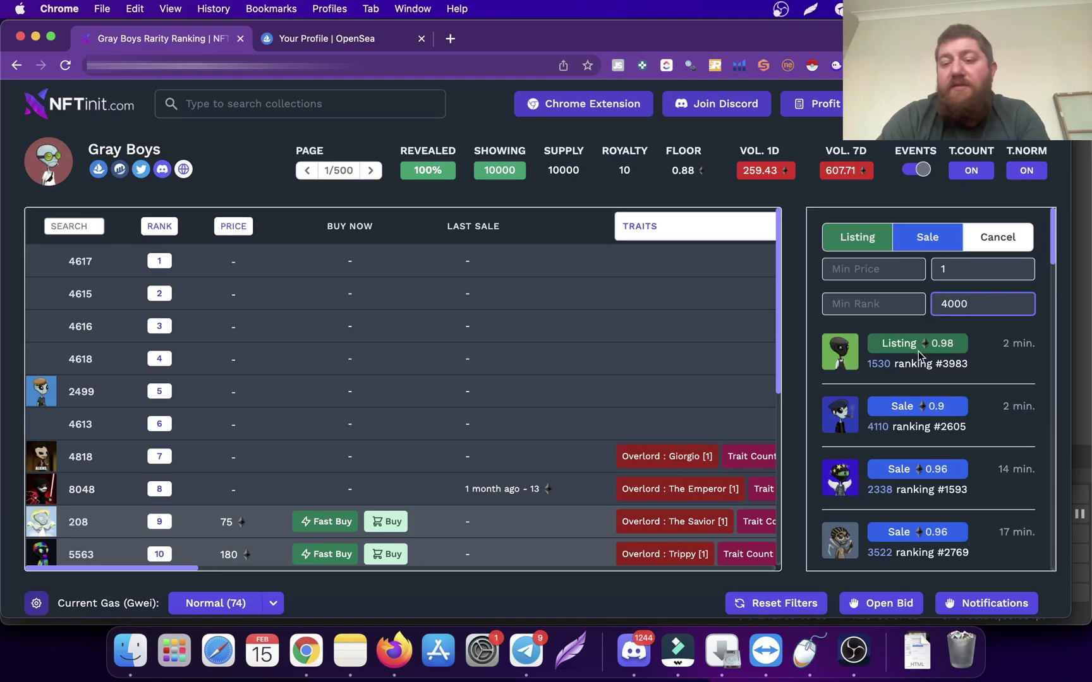
- Open Gray Boy #1530 (rank #3983) on OpenSea, then return to the Gray Boys Rarity Ranking tab
left_click(921, 367)
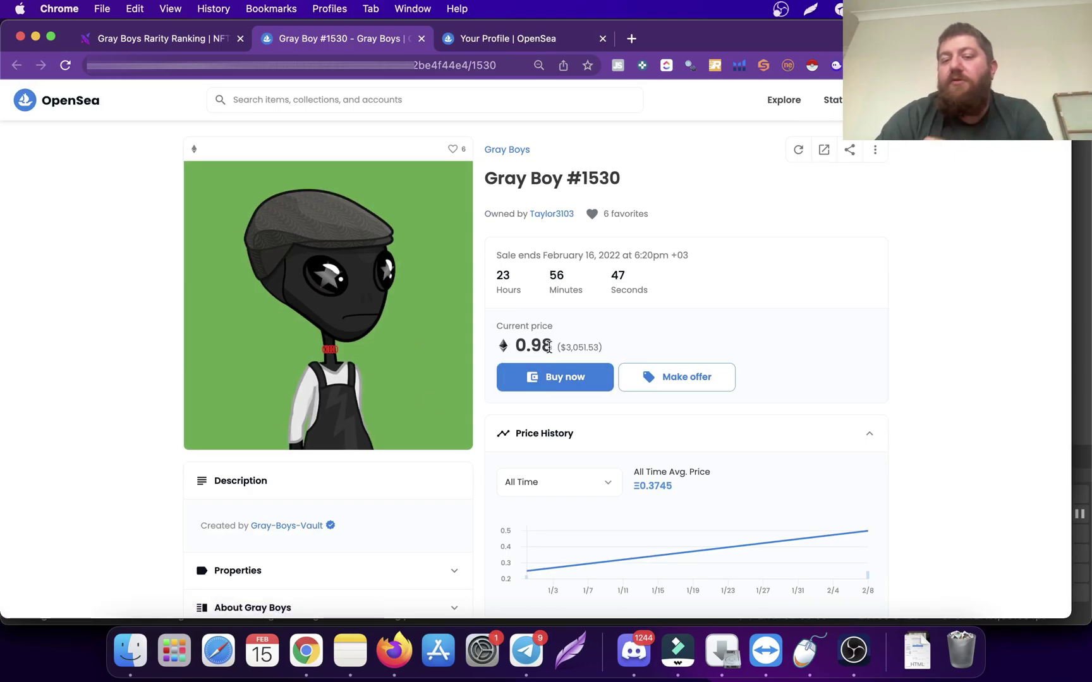
left_click(201, 43)
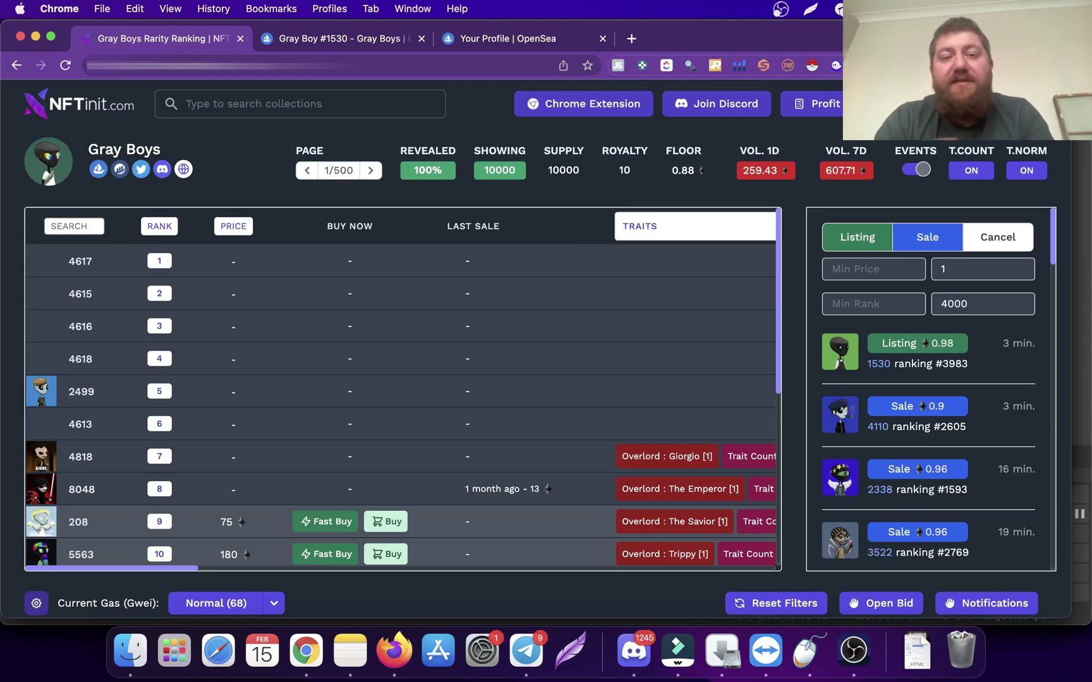
- Switch to the NFTinit Discord server's #profit-sharing channel
left_click(633, 649)
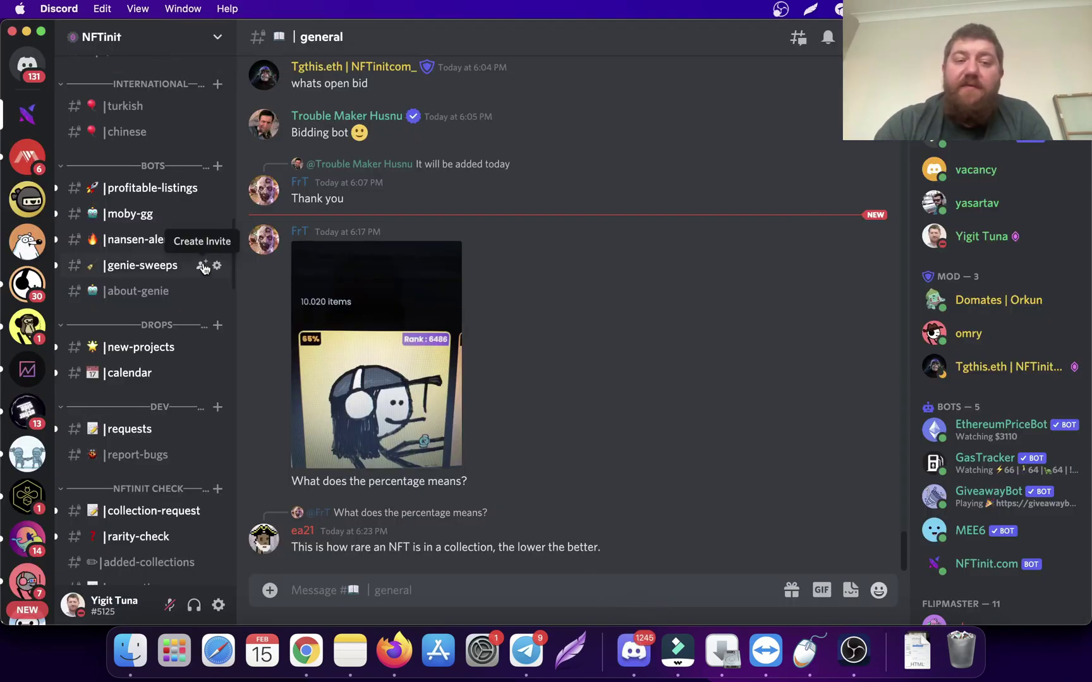
scroll(178, 347, "up", 8)
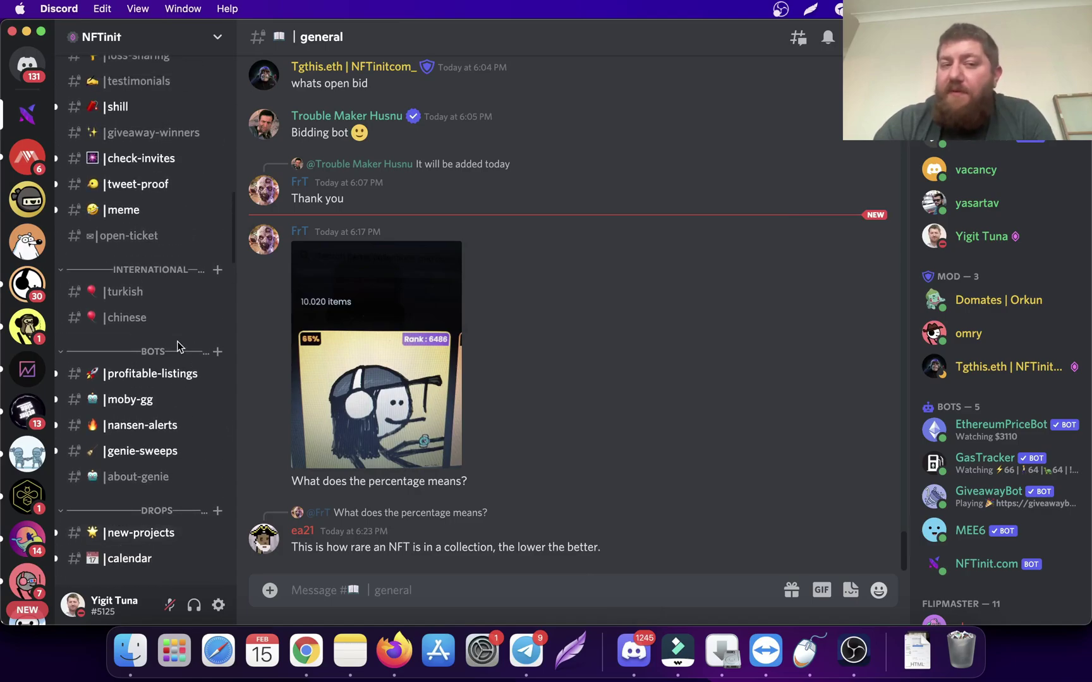
scroll(179, 347, "up", 1)
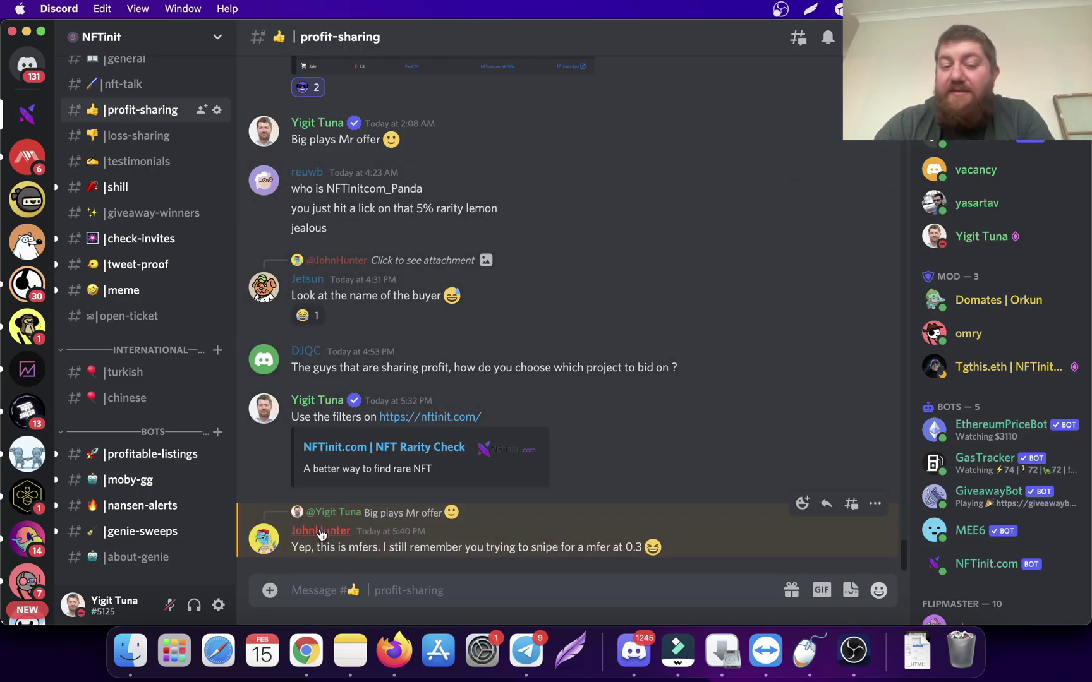
- Bring up a member's options menu, then scroll back to the February 14 bidding-tool profit posts
right_click(321, 534)
mouse_move(357, 598)
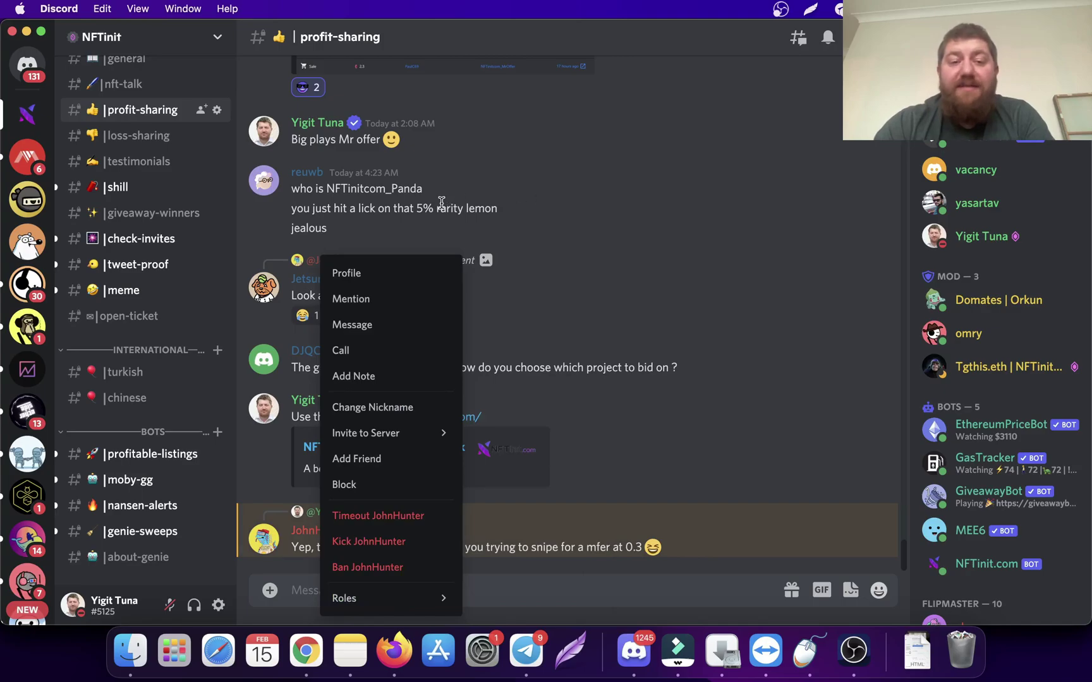
scroll(441, 203, "up", 1)
scroll(442, 203, "up", 10)
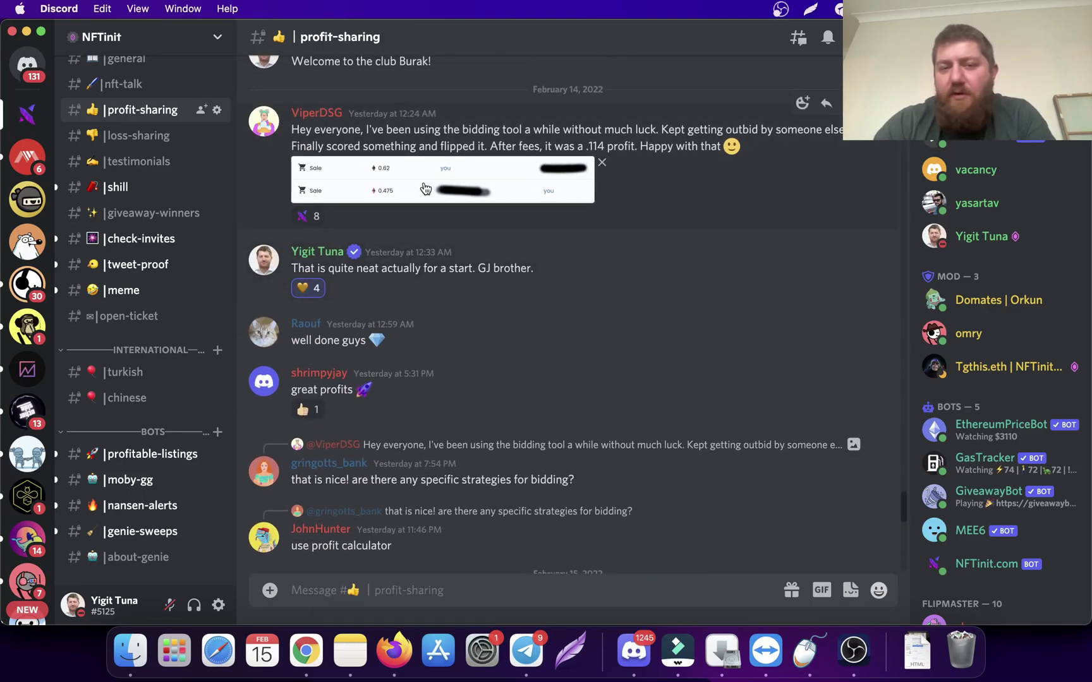
left_click(426, 190)
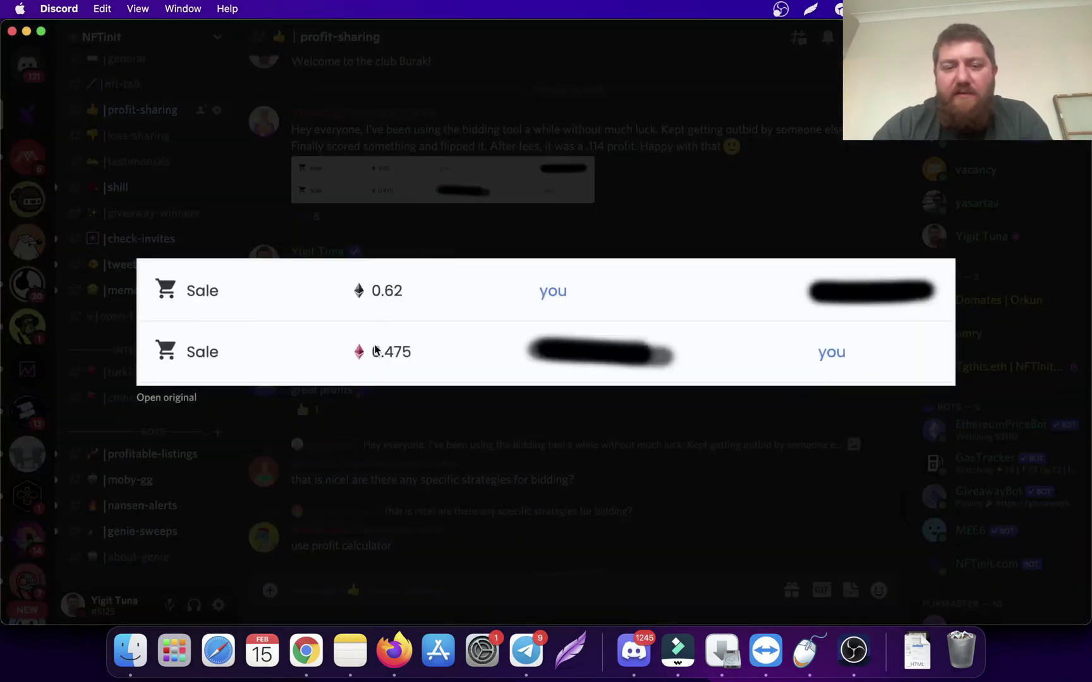
left_click(650, 215)
scroll(650, 215, "up", 5)
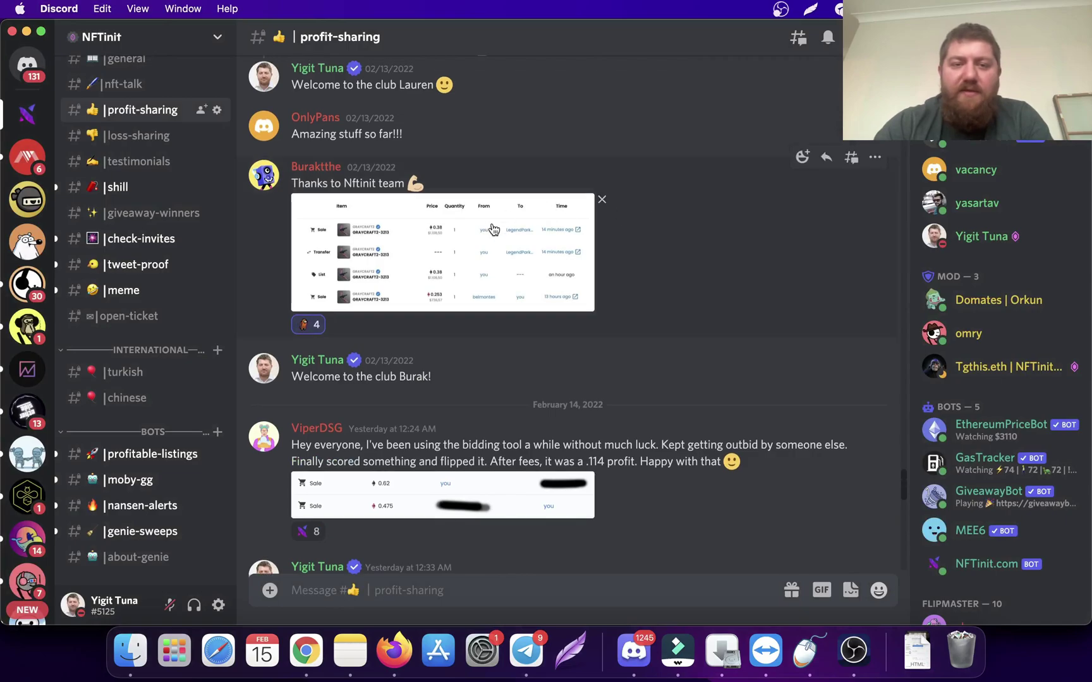
left_click(482, 238)
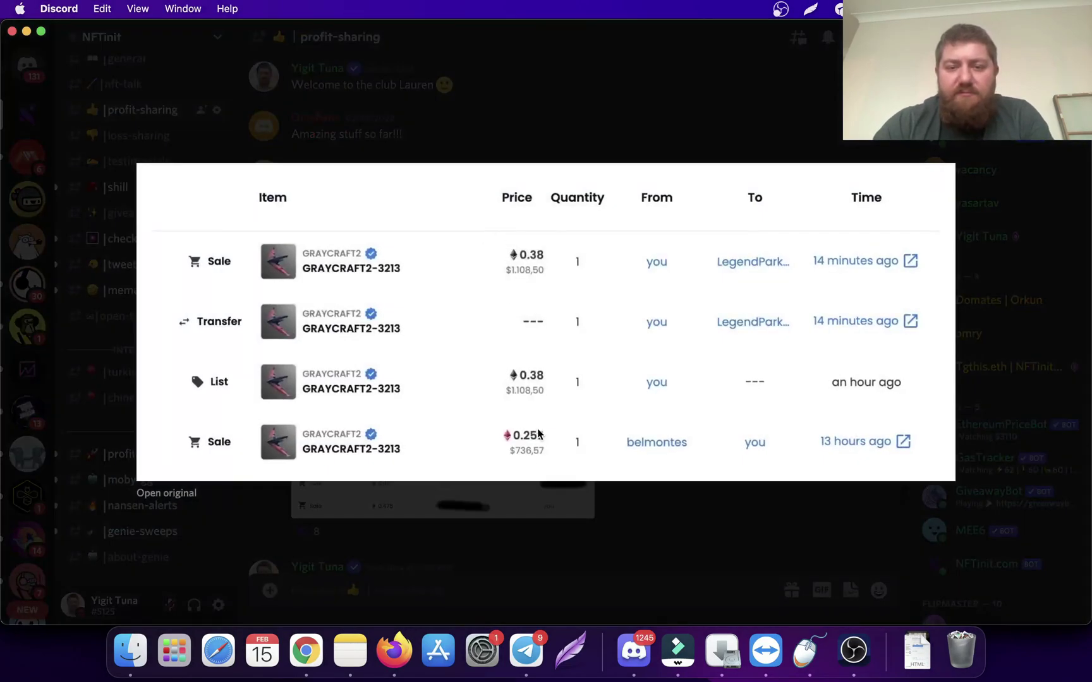
left_click(593, 130)
scroll(592, 127, "up", 6)
left_click(453, 170)
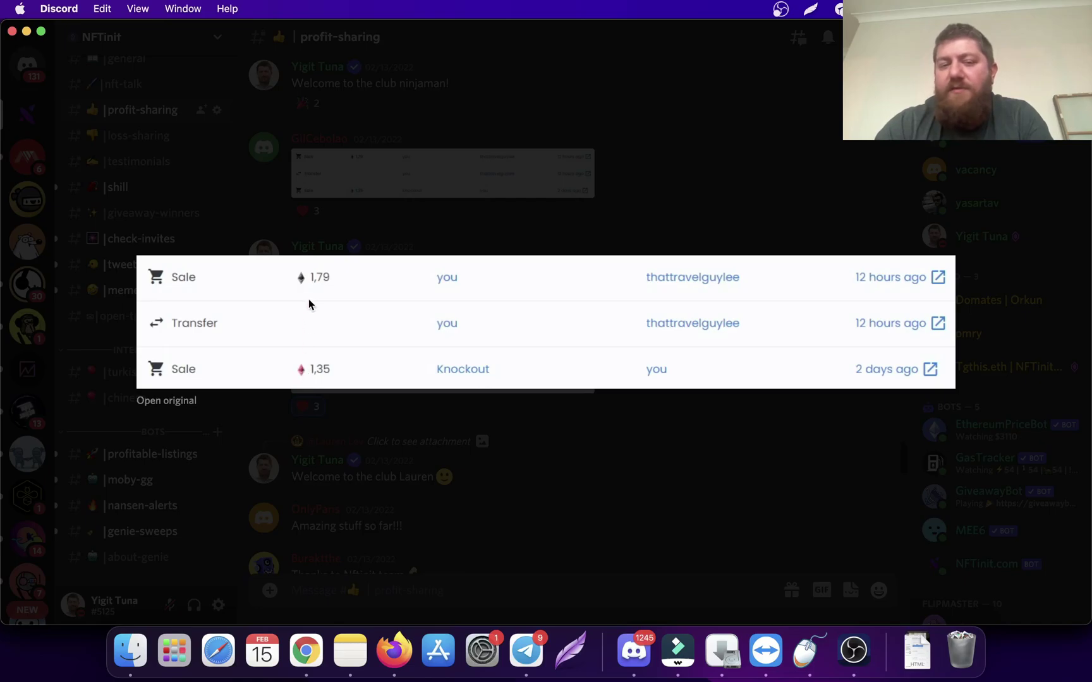
left_click(559, 212)
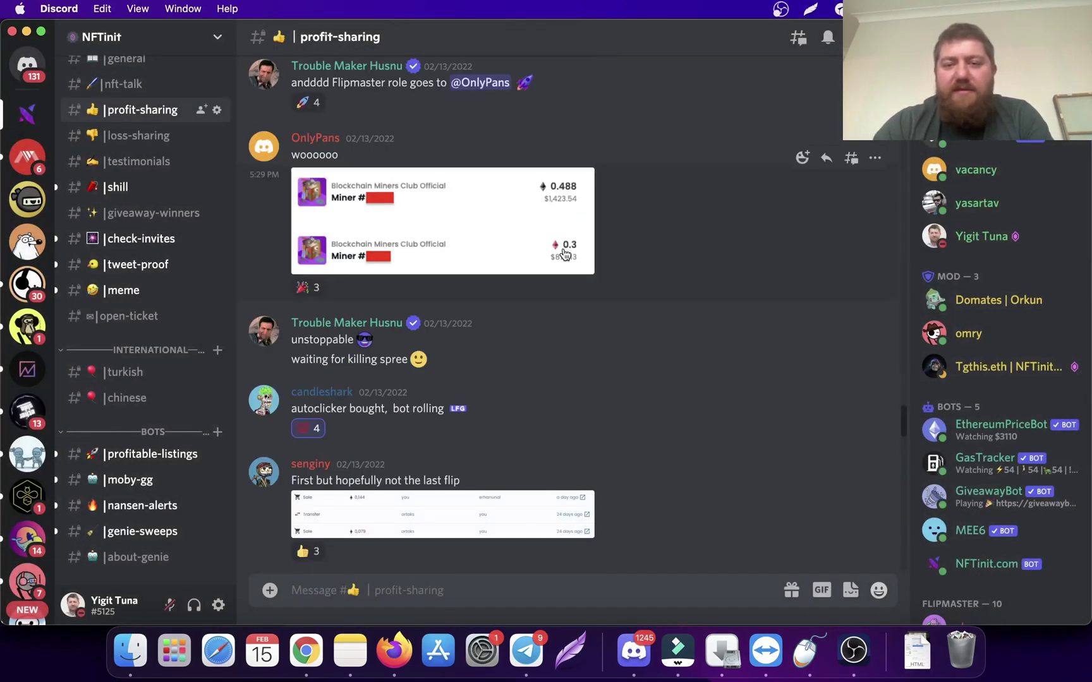
scroll(537, 303, "down", 3)
left_click(500, 370)
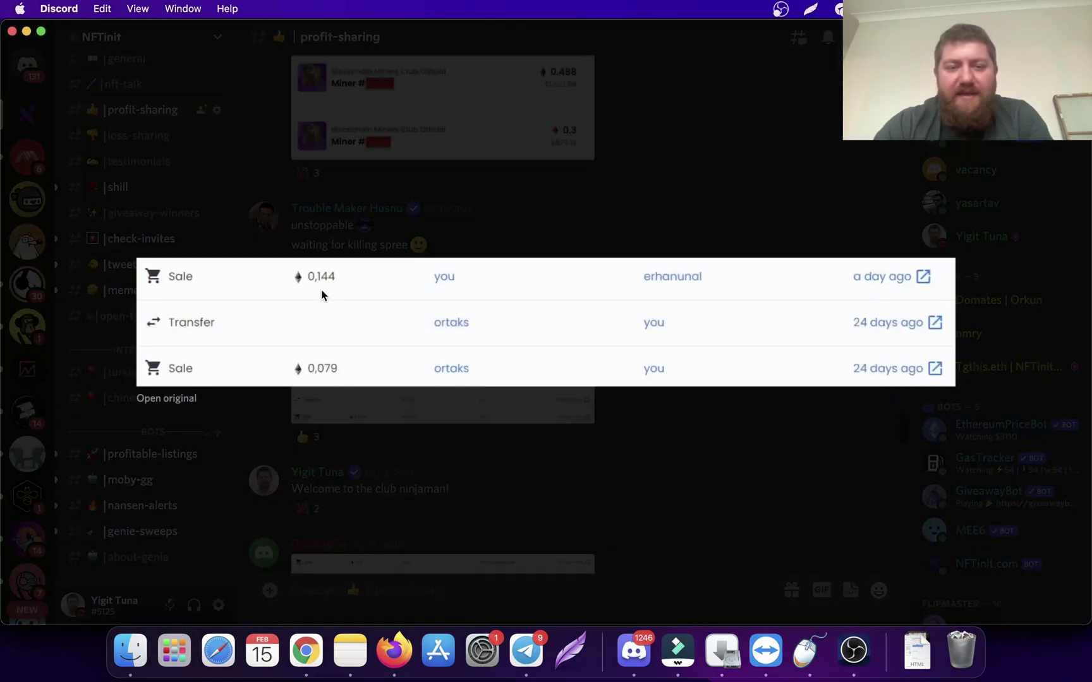
left_click(667, 192)
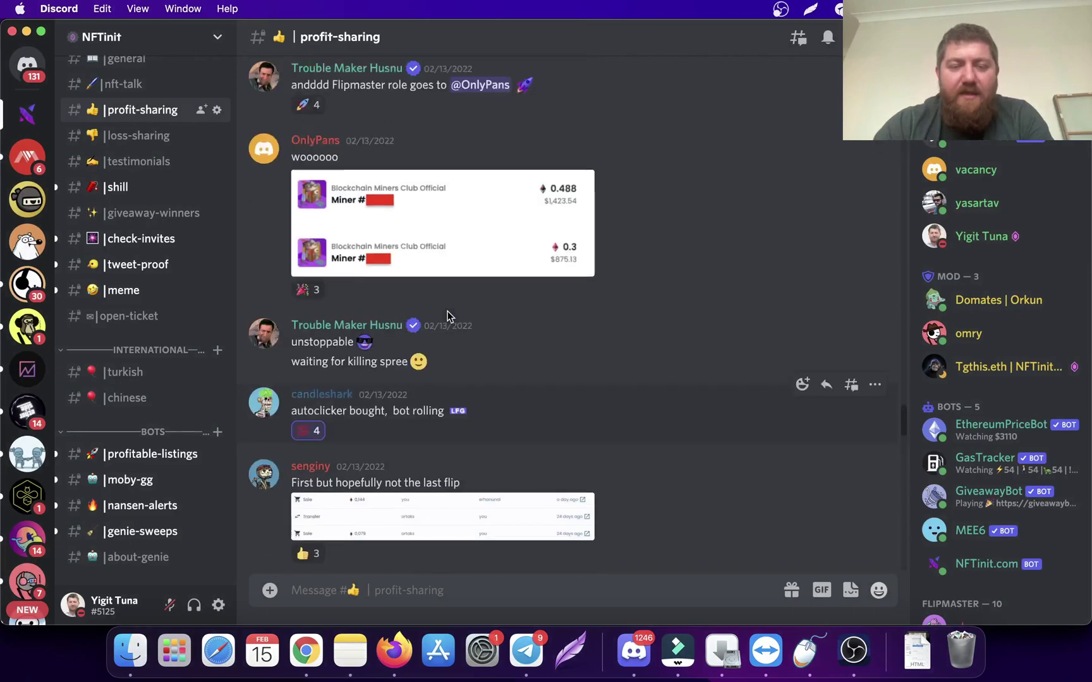
scroll(449, 316, "up", 5)
left_click(480, 219)
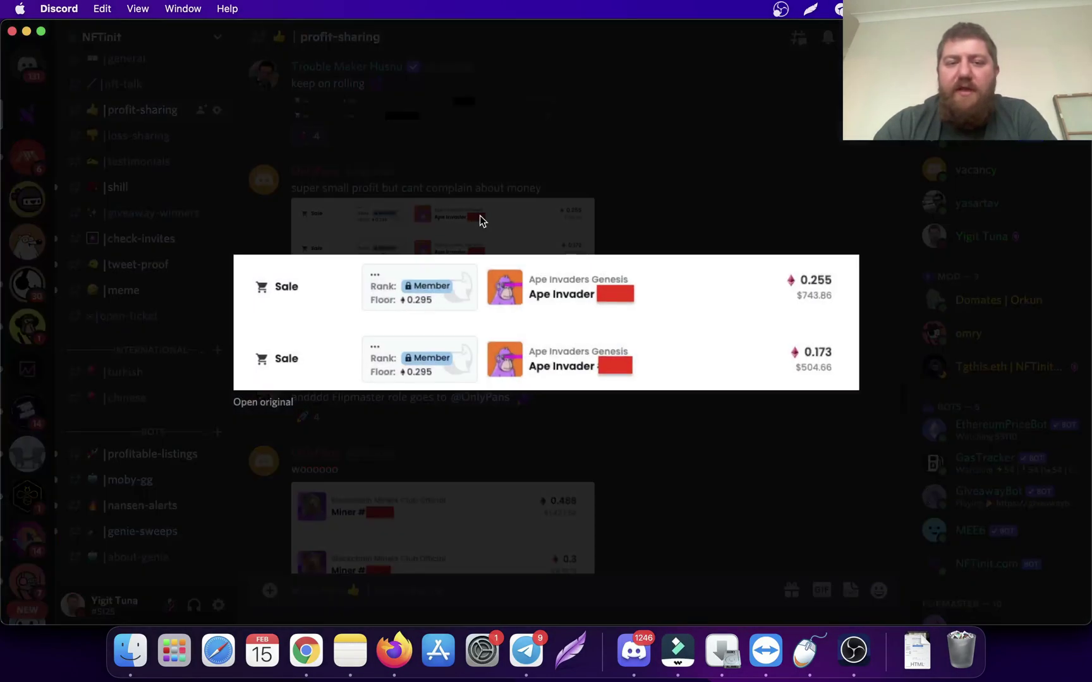
left_click(657, 203)
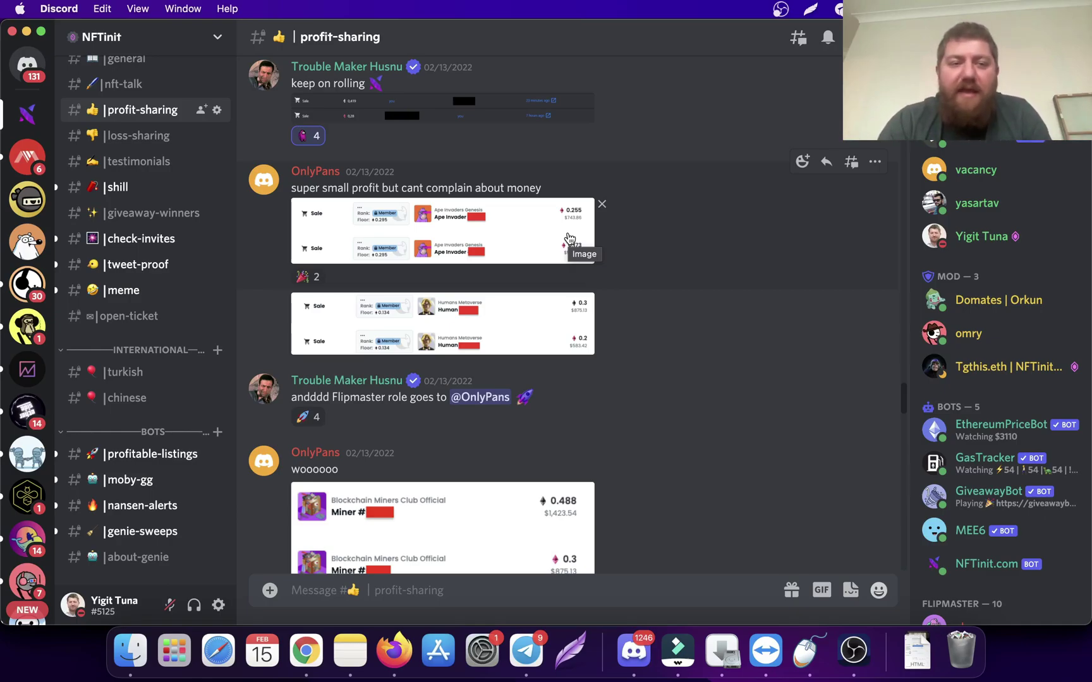
- Move from #profit-sharing to the NFTinit server's #general channel and scroll through its messages
scroll(194, 139, "up", 3)
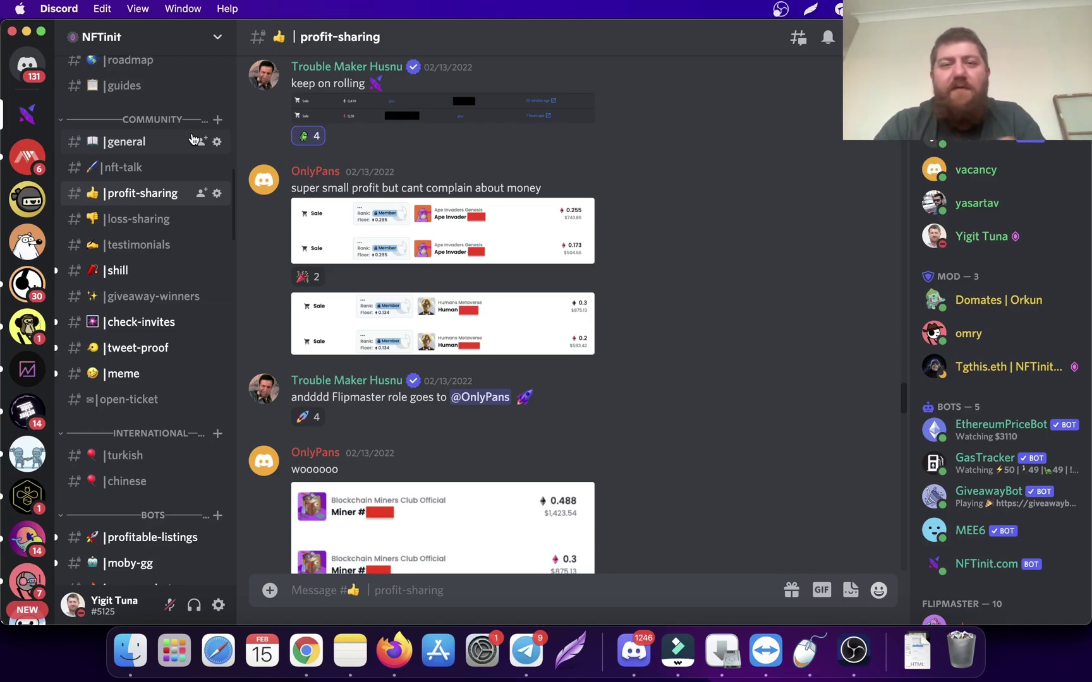
scroll(540, 213, "up", 5)
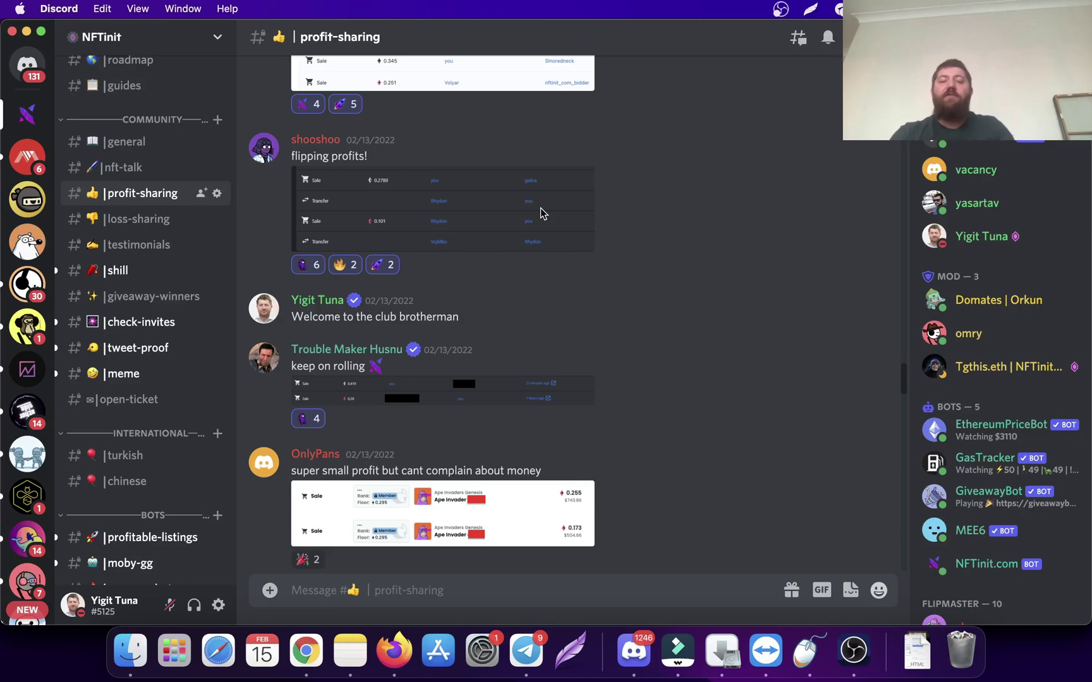
left_click(126, 141)
scroll(575, 451, "up", 5)
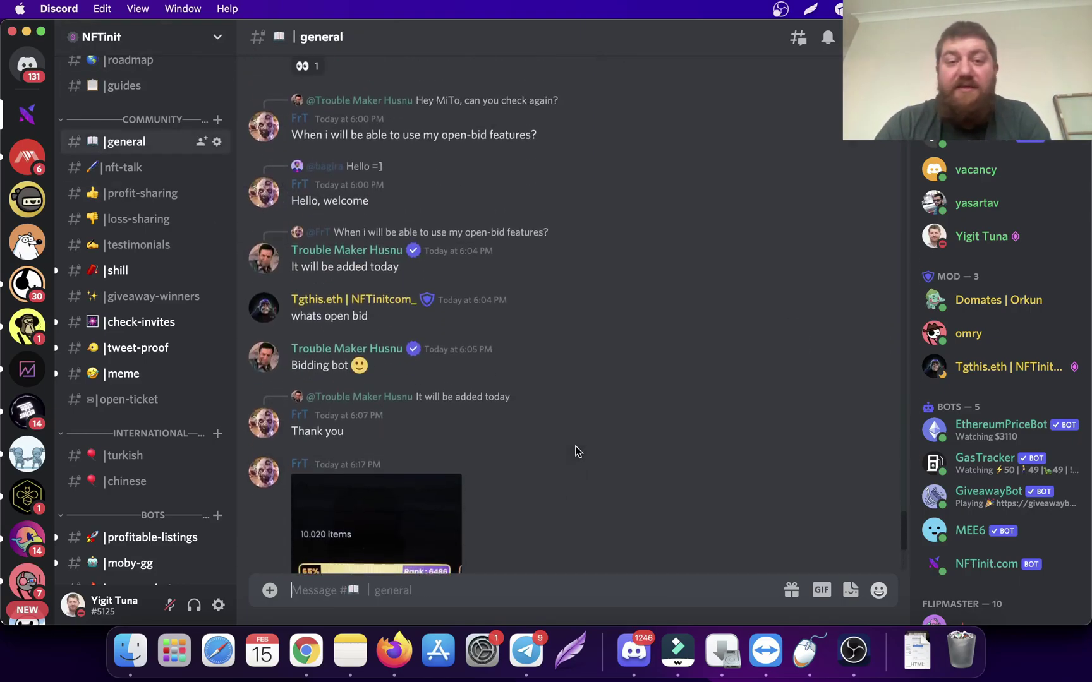